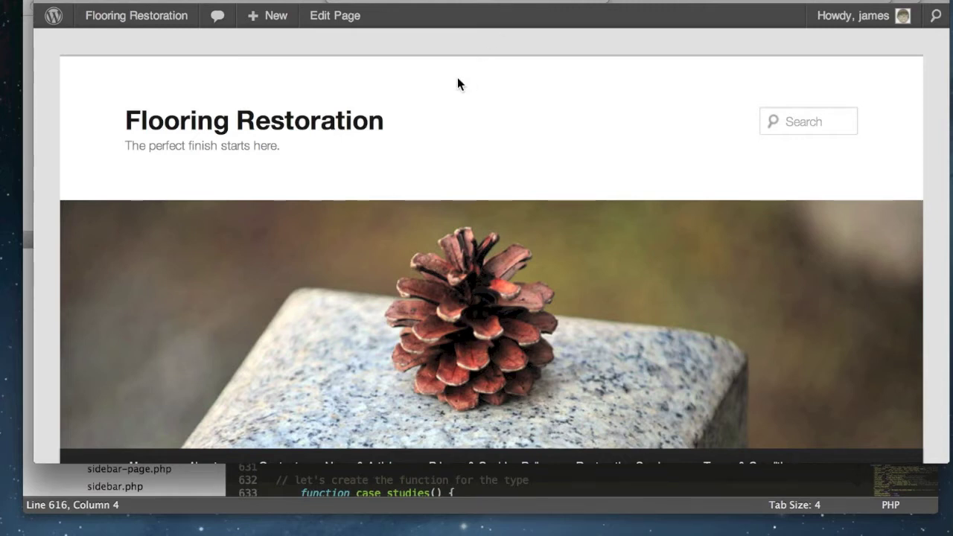
# Step: Compare the navigation bar on the current home page with the header and footer links in the design mock-up
pyautogui.scroll(-4, 530, 102)
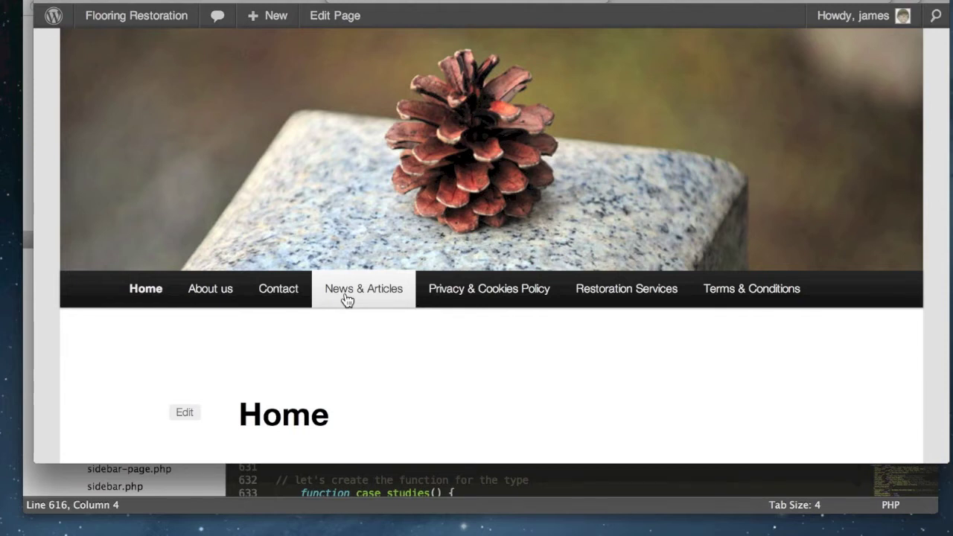
pyautogui.scroll(-3, 315, 209)
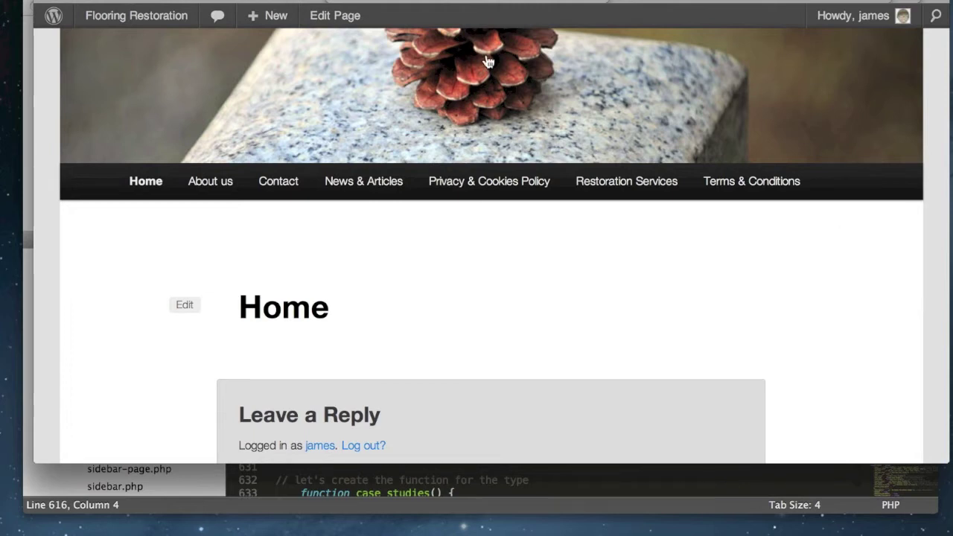
pyautogui.click(264, 6)
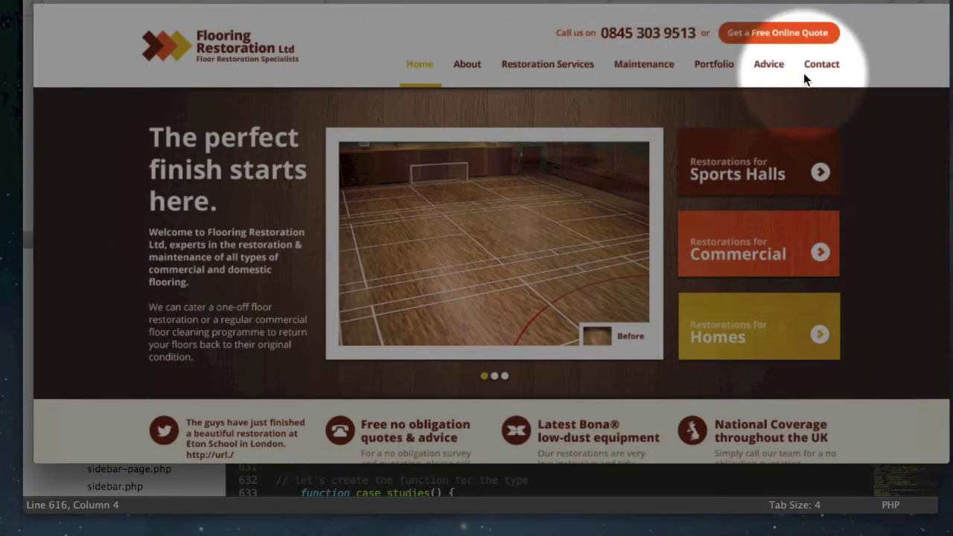
pyautogui.scroll(-10, 804, 76)
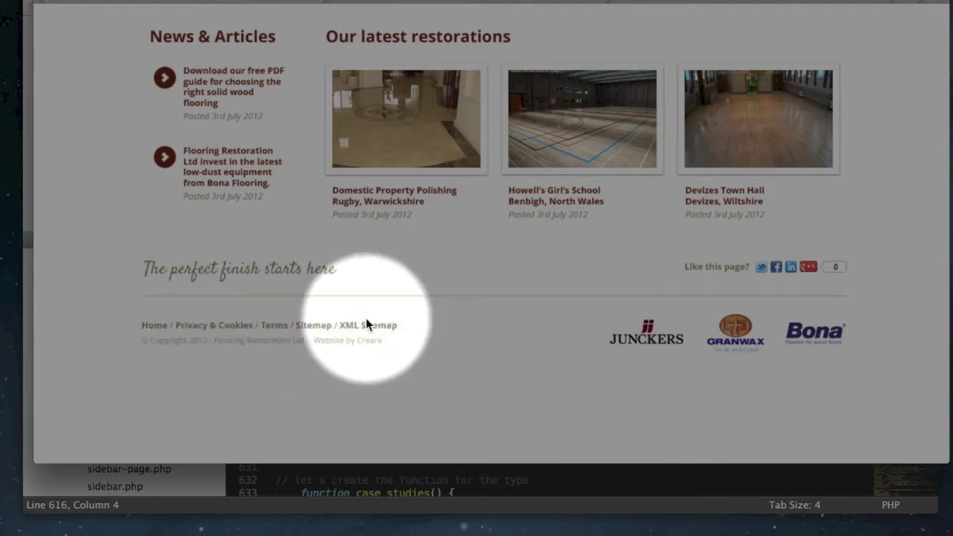
pyautogui.scroll(10, 364, 324)
pyautogui.scroll(2, 364, 325)
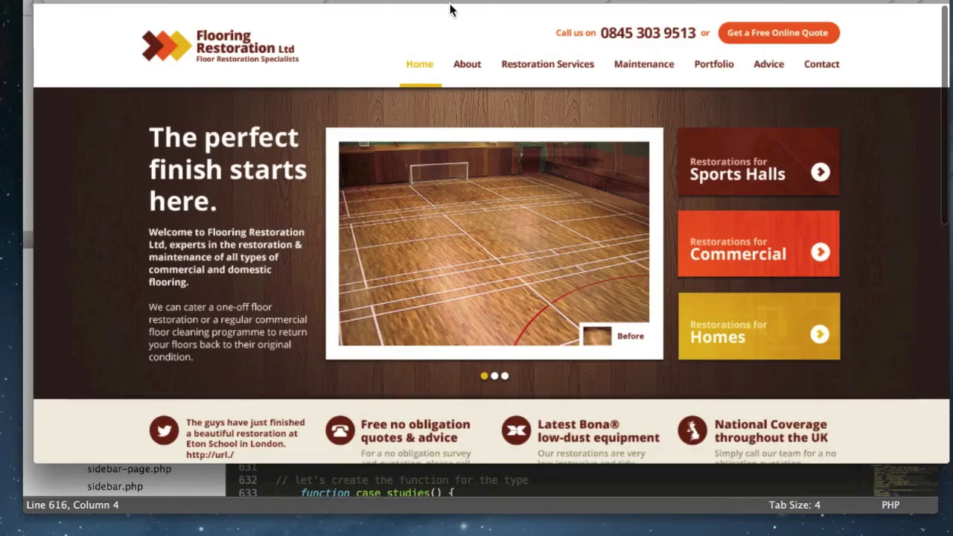
# Step: Open the list of all pages in the WordPress dashboard and look through the page titles
pyautogui.click(525, 2)
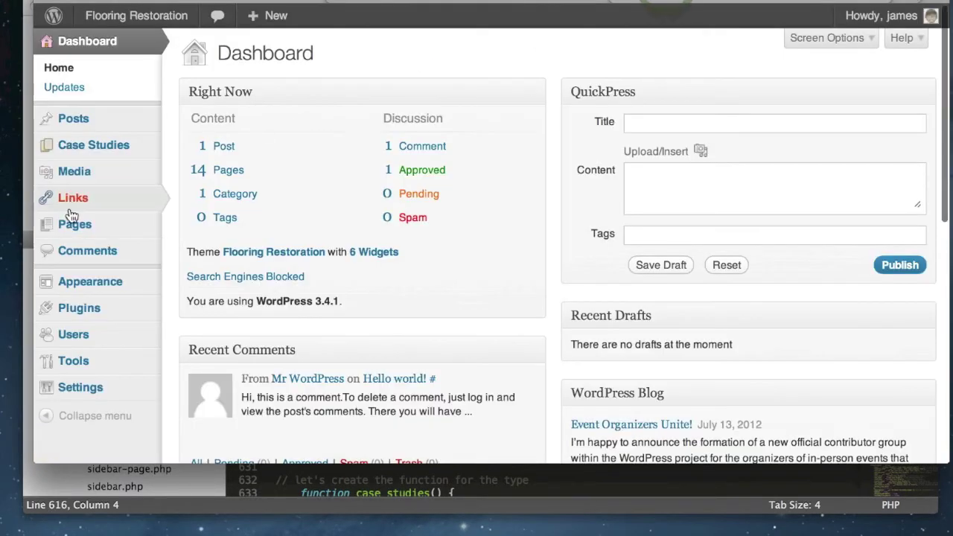
pyautogui.moveTo(70, 227)
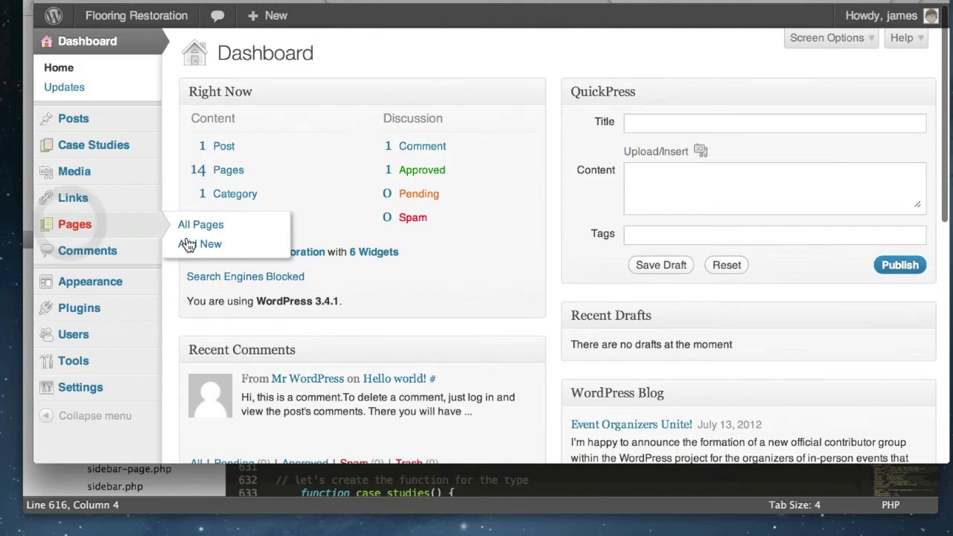
pyautogui.scroll(-5, 292, 252)
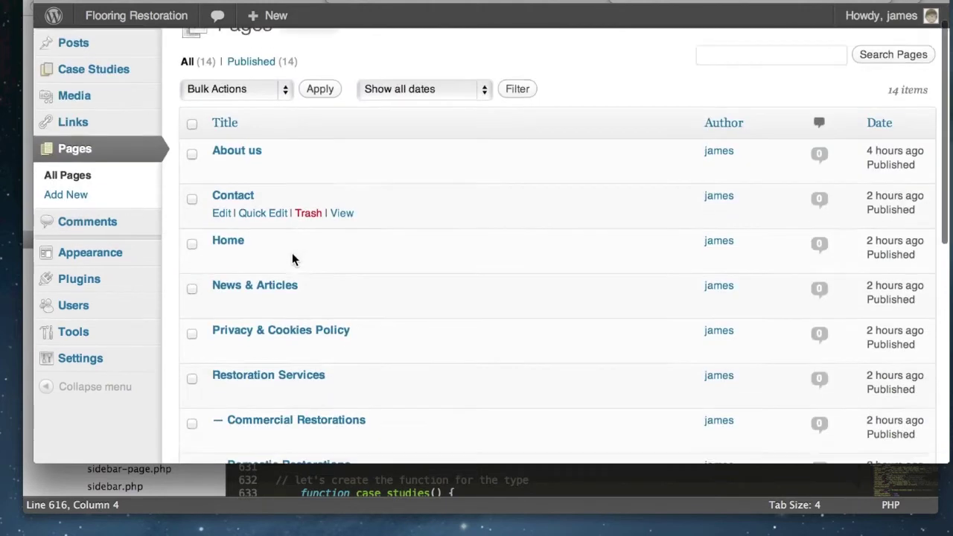
# Step: Examine which pages the current site's navigation lists and compare its header and footer with the design mock-up
pyautogui.click(463, 6)
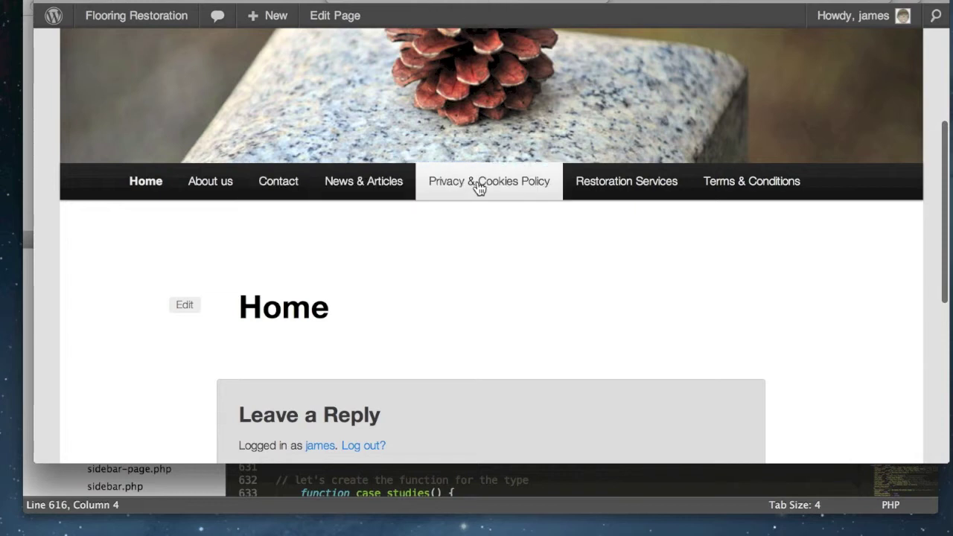
pyautogui.moveTo(594, 192)
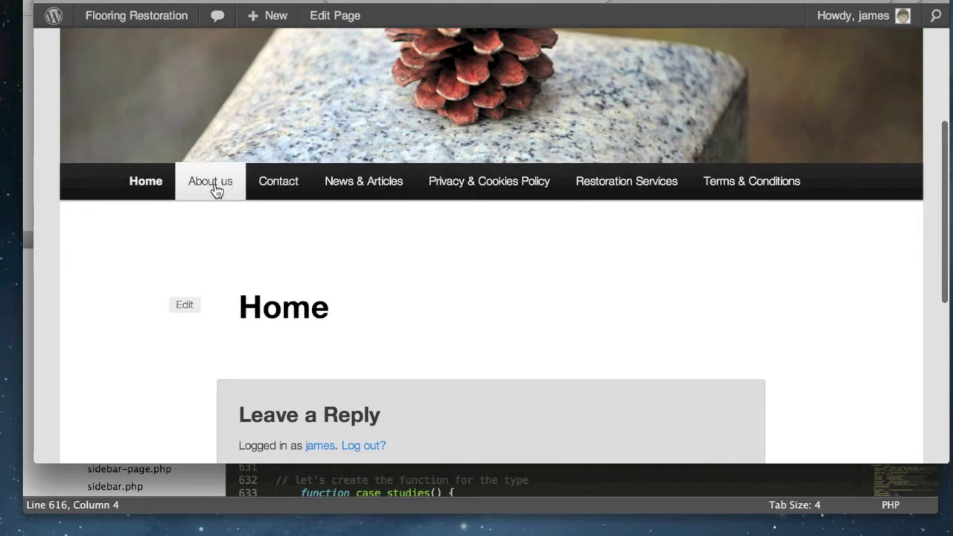
pyautogui.scroll(3, 180, 192)
pyautogui.scroll(2, 177, 190)
pyautogui.scroll(-4, 174, 195)
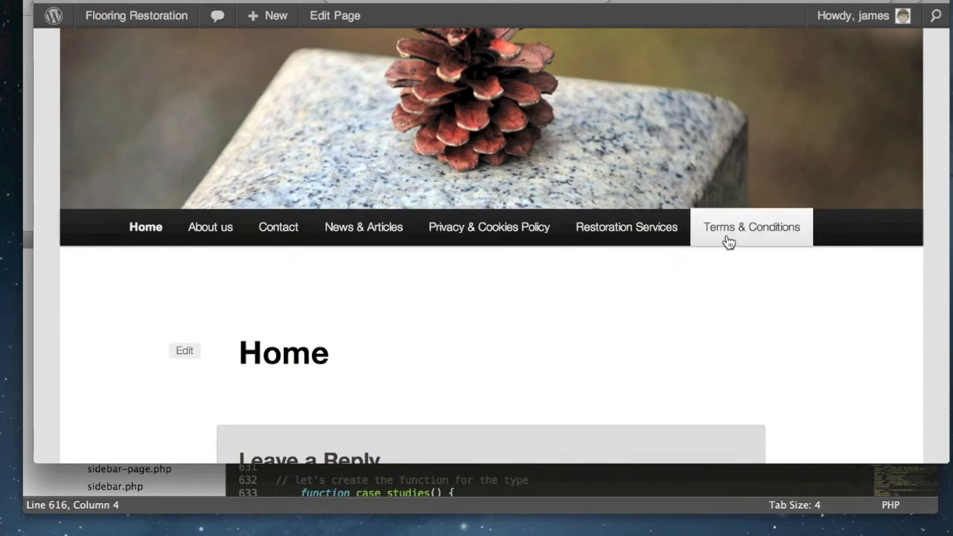
pyautogui.scroll(-1, 824, 285)
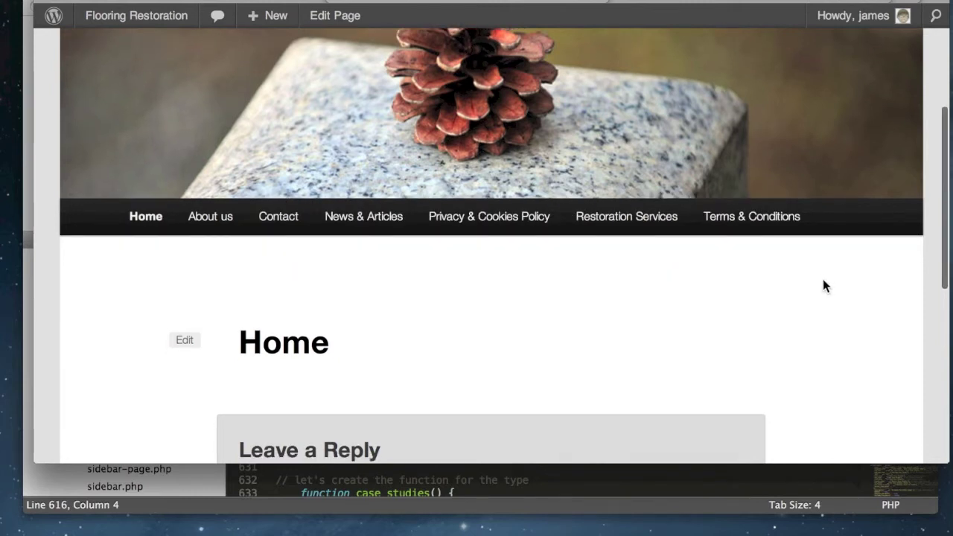
pyautogui.scroll(-5, 824, 285)
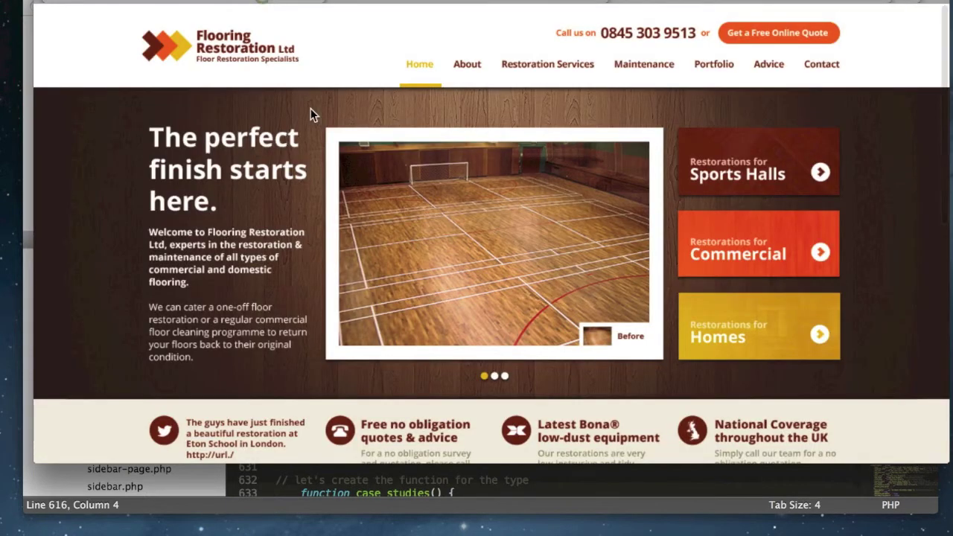
pyautogui.scroll(-15, 310, 108)
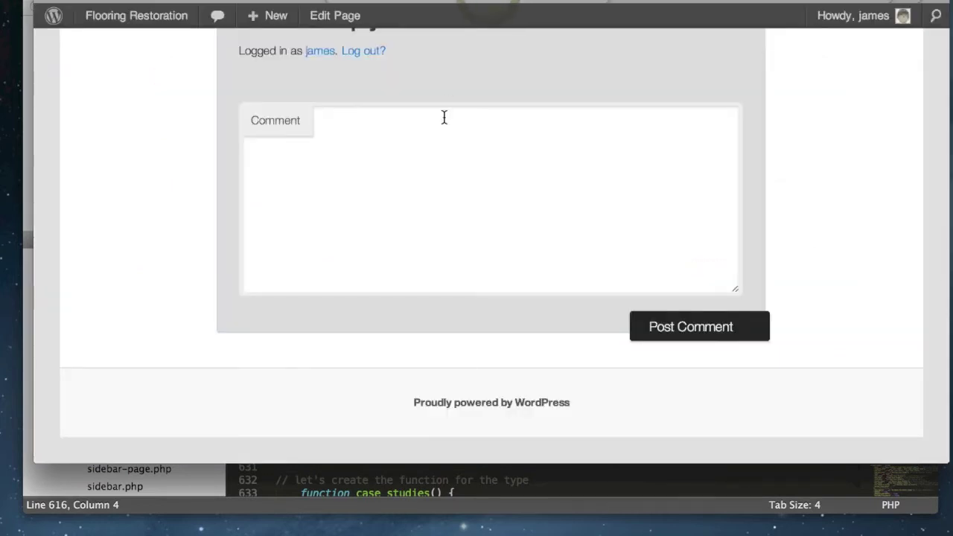
pyautogui.scroll(10, 473, 113)
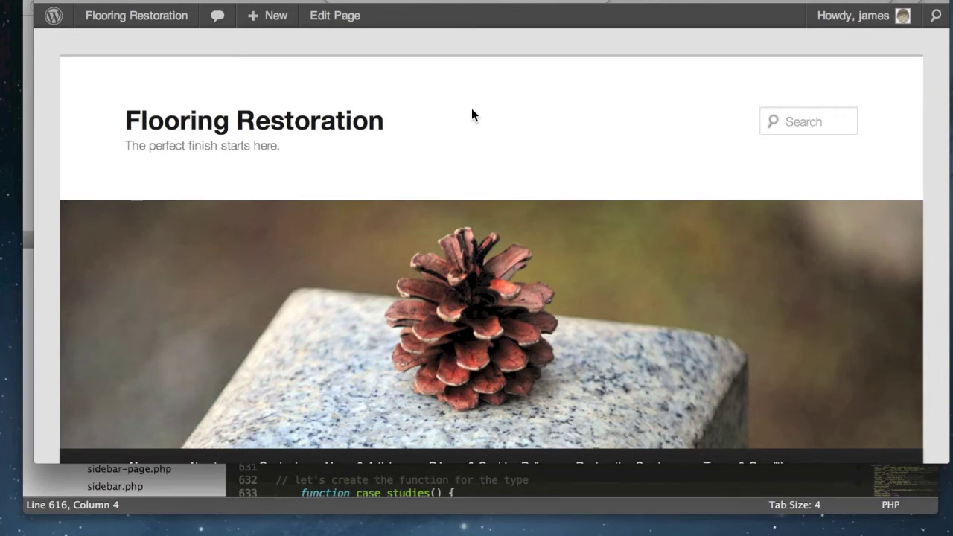
pyautogui.scroll(-5, 465, 116)
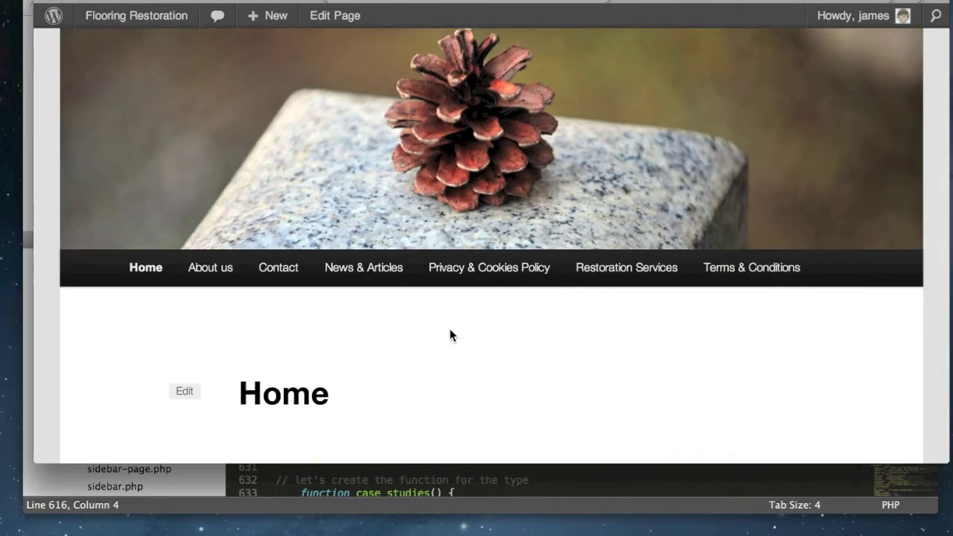
# Step: Go back to the WordPress dashboard and open the Menus screen of the Appearance settings
pyautogui.click(672, 4)
pyautogui.scroll(6, 85, 185)
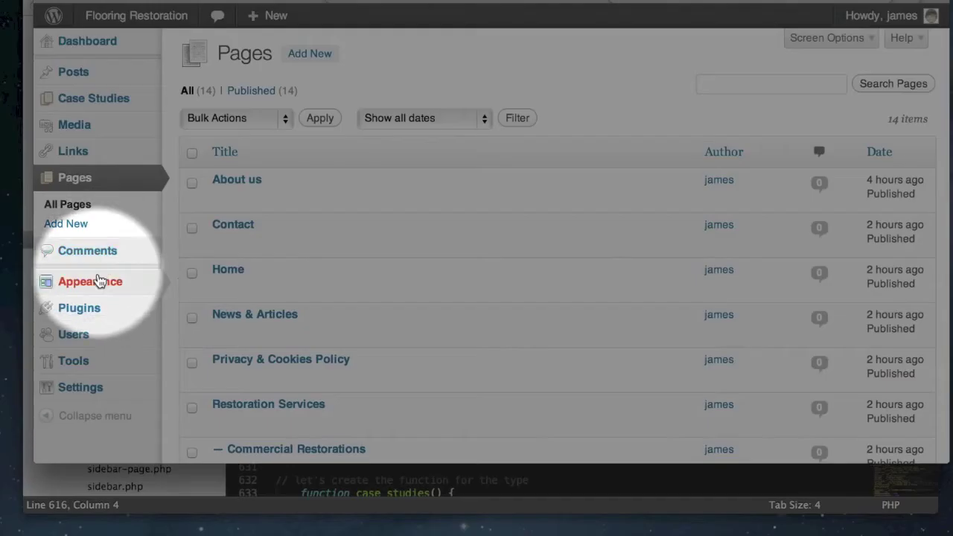
pyautogui.moveTo(98, 281)
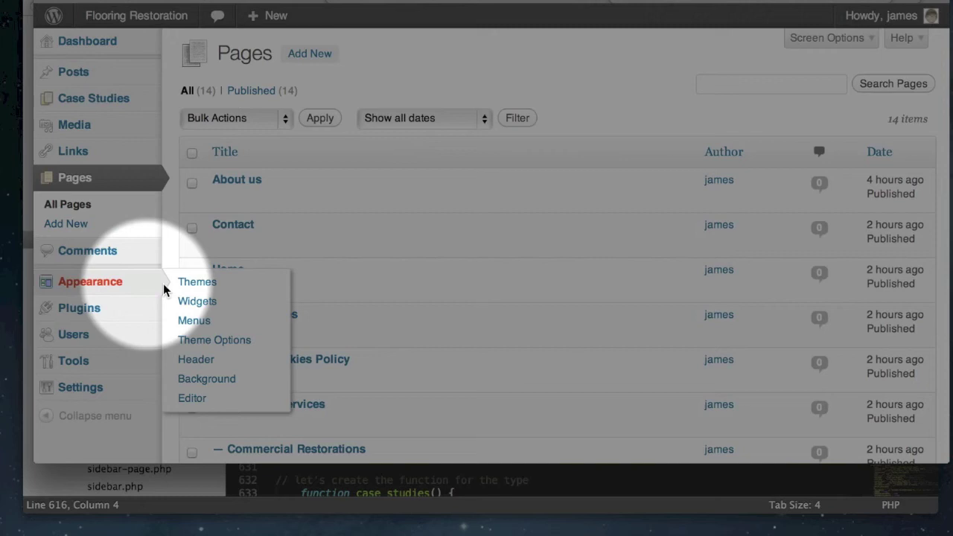
pyautogui.click(195, 321)
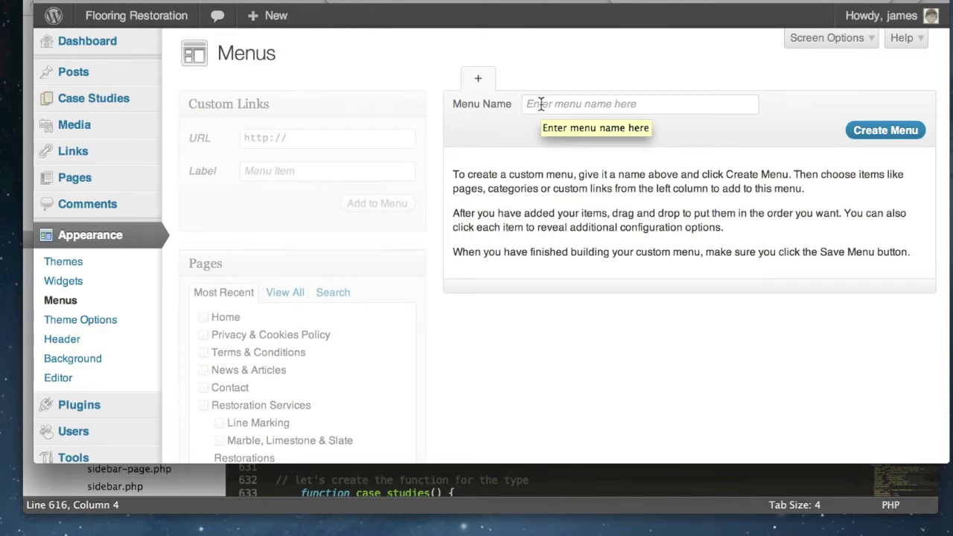
# Step: Check the Restoration Services submenu and the other navigation links on the home page against the footer links in the mock-up
pyautogui.hotkey('ctrl', 'Tab')
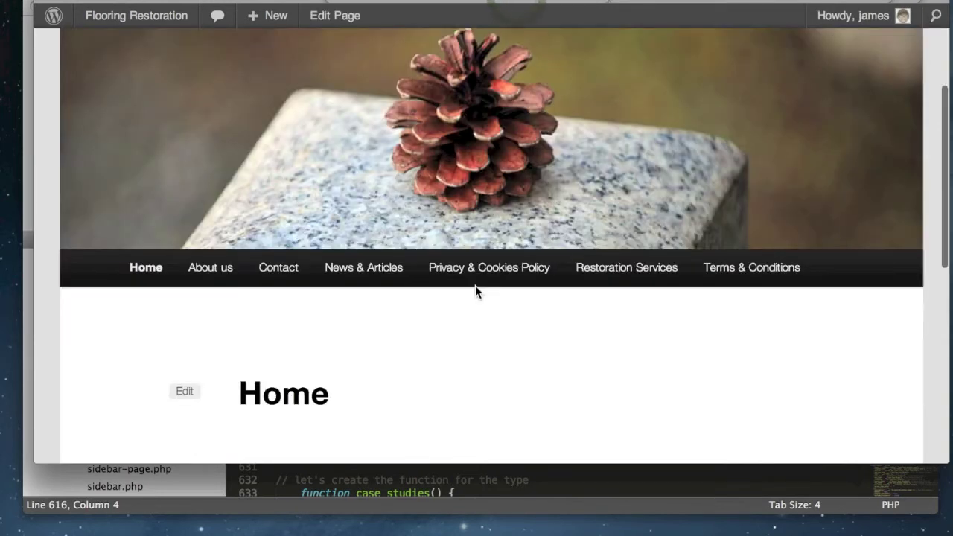
pyautogui.moveTo(574, 285)
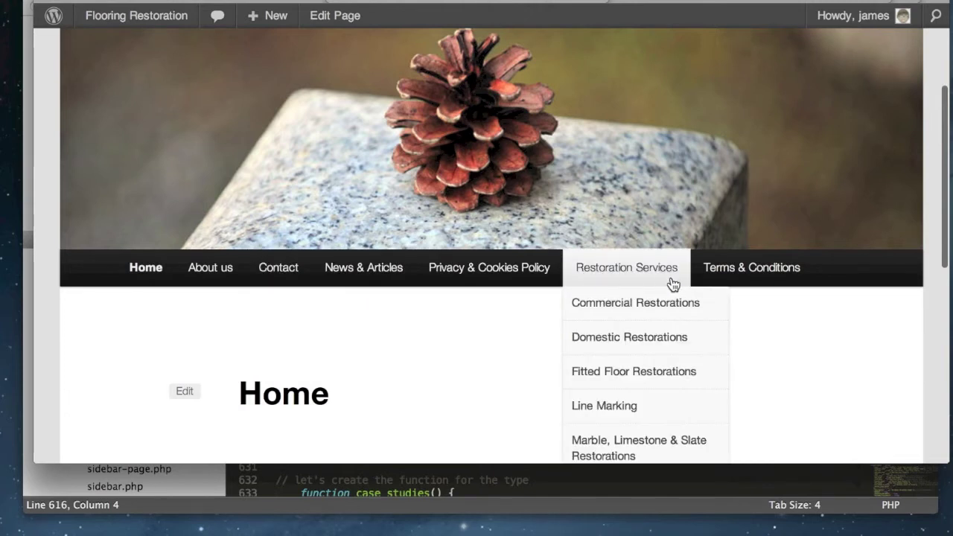
pyautogui.scroll(2, 720, 292)
pyautogui.scroll(2, 719, 295)
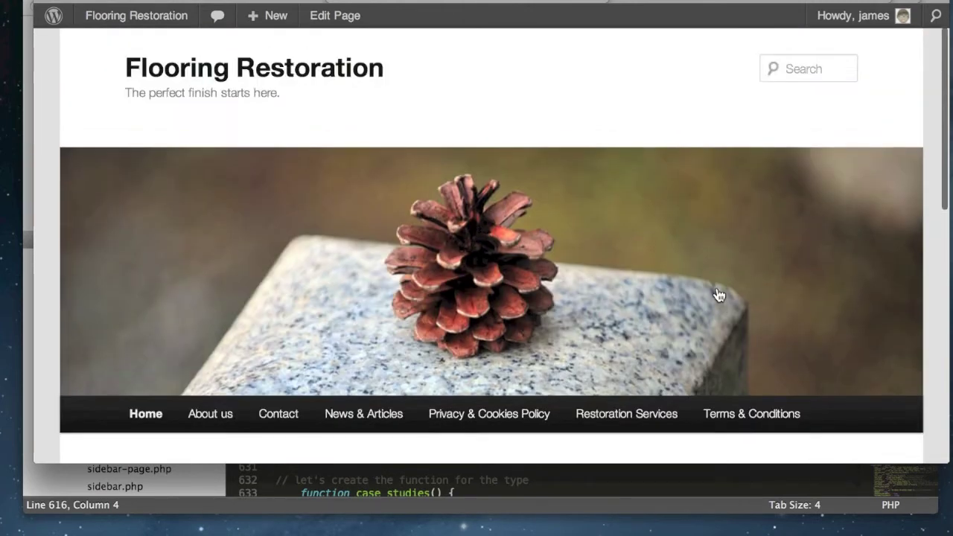
pyautogui.scroll(1, 719, 296)
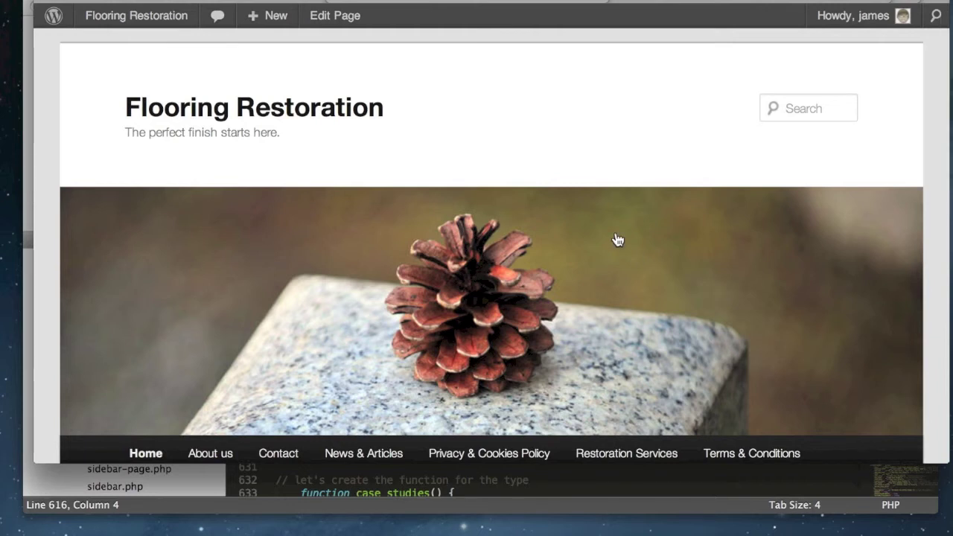
pyautogui.scroll(-1, 583, 238)
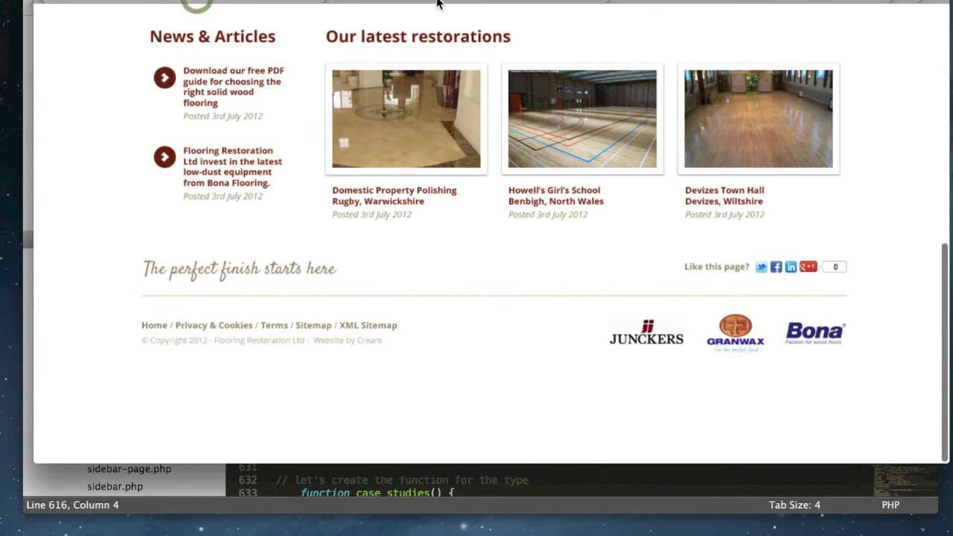
pyautogui.scroll(2, 452, 27)
pyautogui.scroll(5, 452, 28)
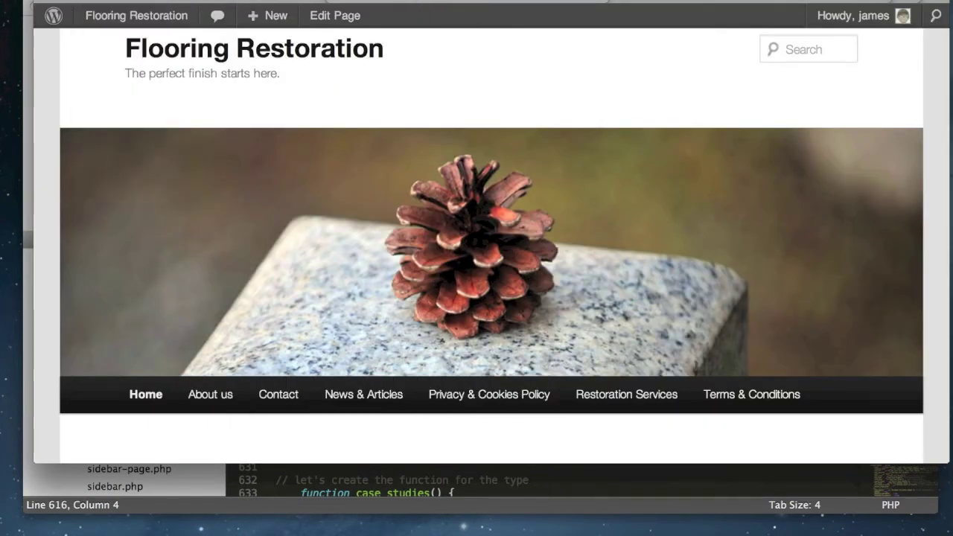
pyautogui.scroll(2, 571, 93)
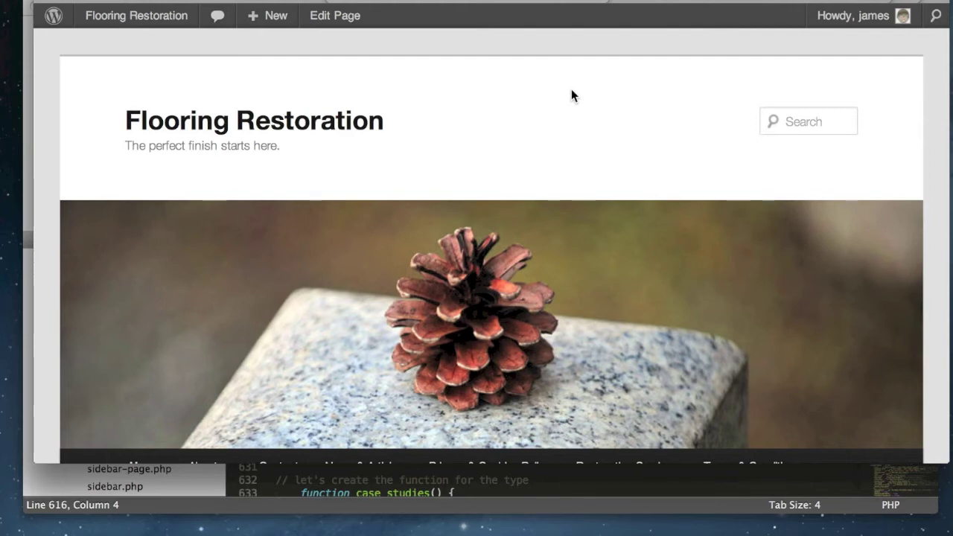
pyautogui.scroll(-5, 564, 132)
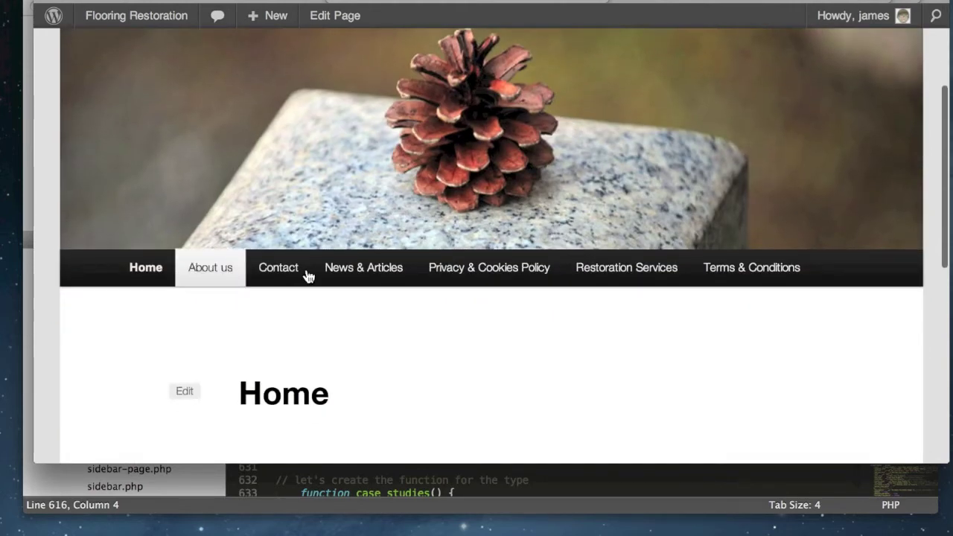
# Step: Create a custom menu named "Top Menu" on the Menus screen
pyautogui.click(700, 4)
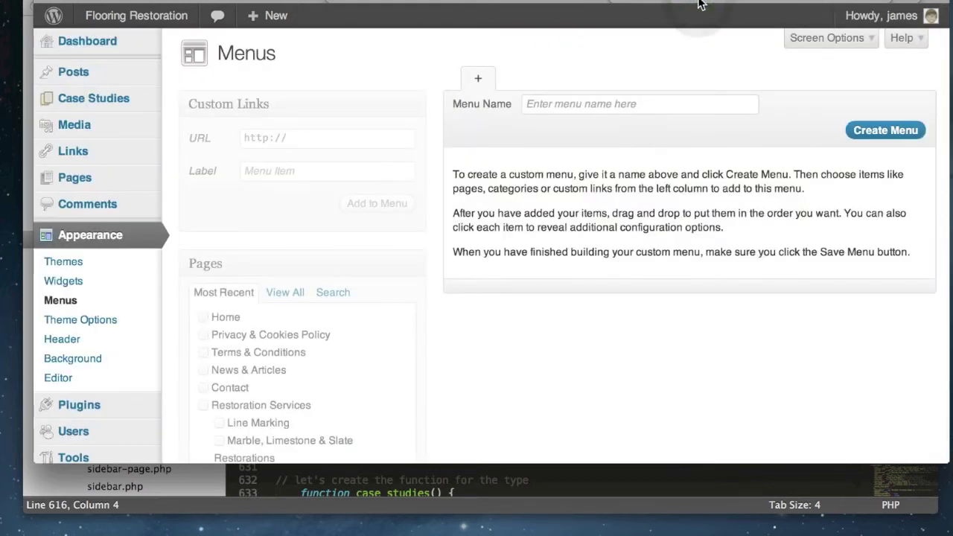
pyautogui.click(589, 103)
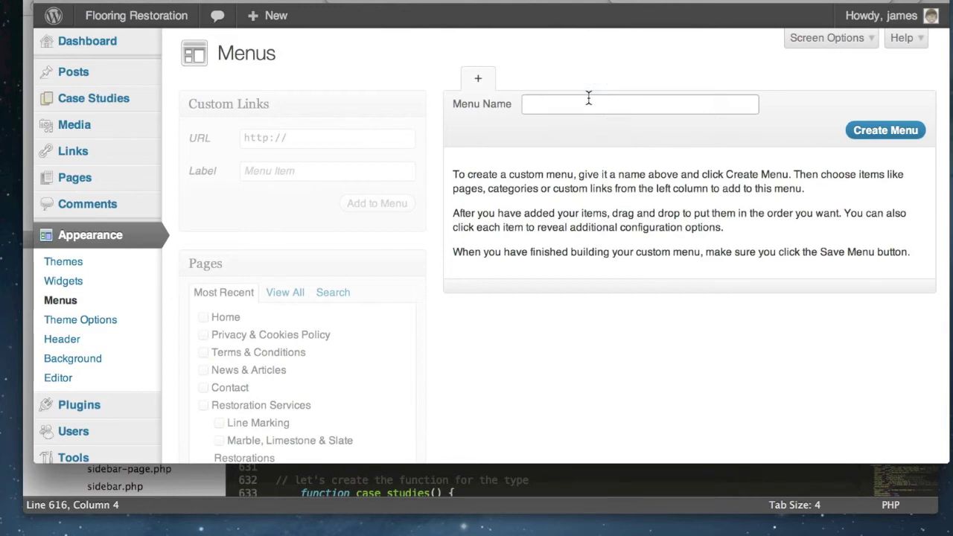
pyautogui.write('Top ')
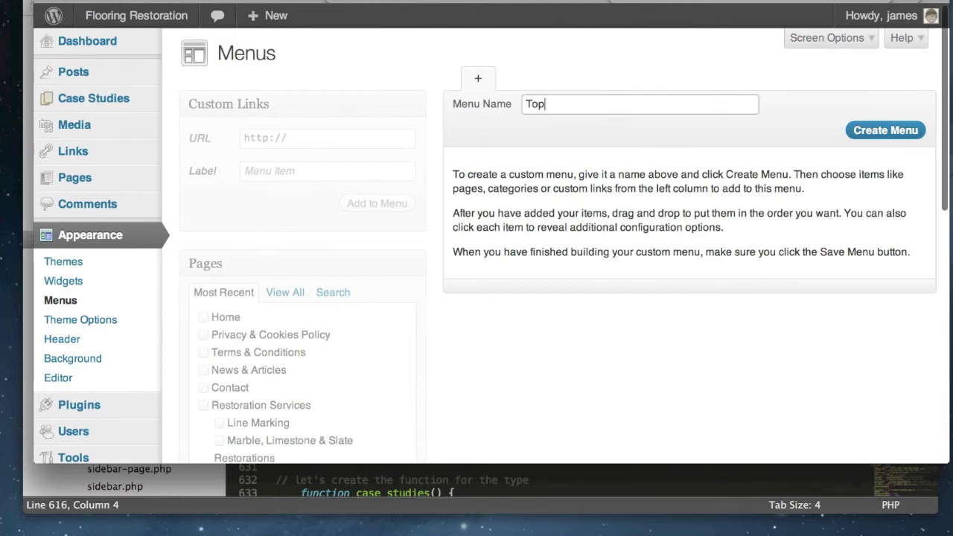
pyautogui.write('Menu')
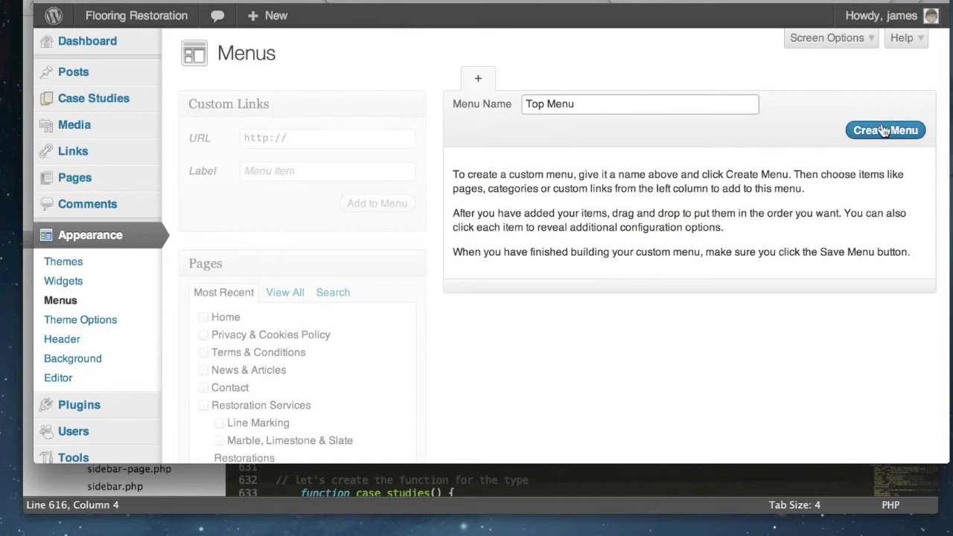
pyautogui.click(886, 132)
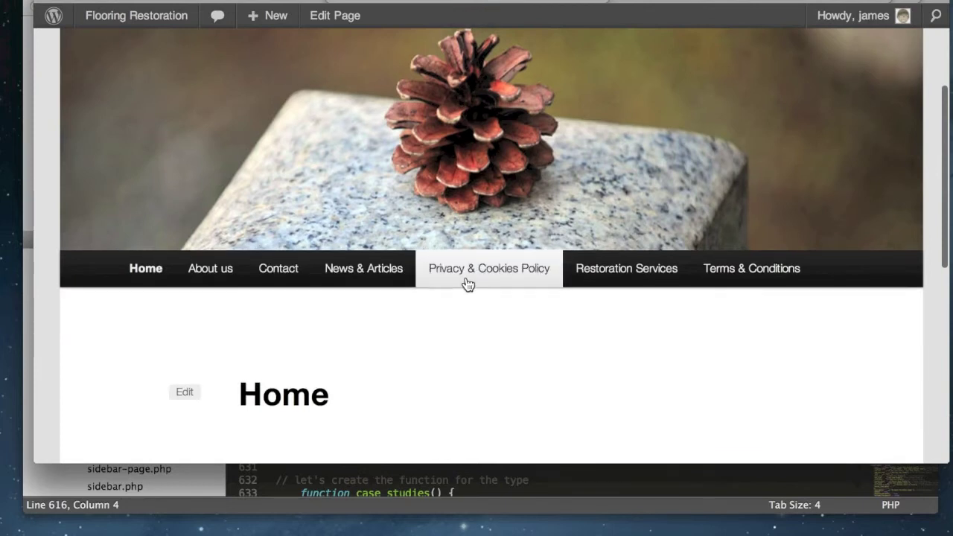
# Step: Examine which pages are available to add to Top Menu on the Menus screen
pyautogui.scroll(2, 468, 281)
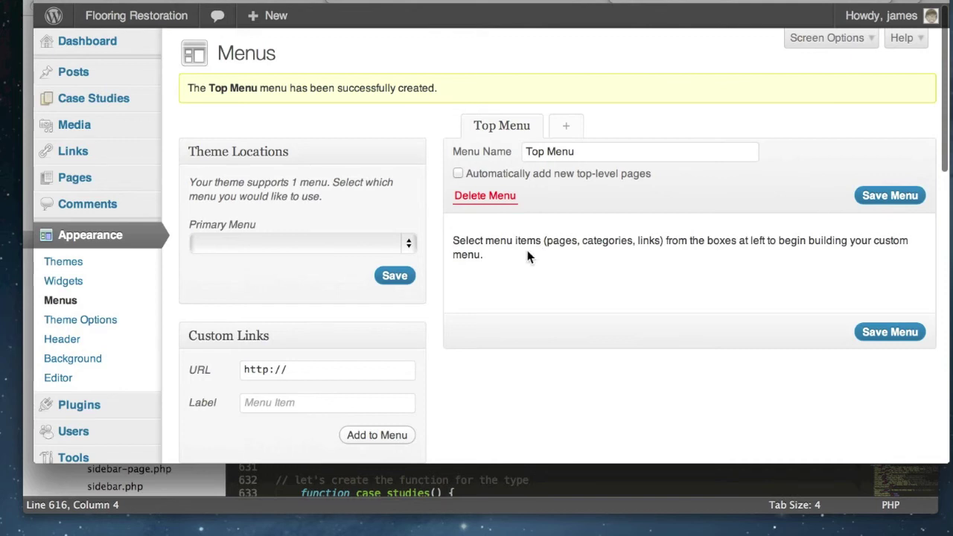
pyautogui.scroll(-5, 526, 256)
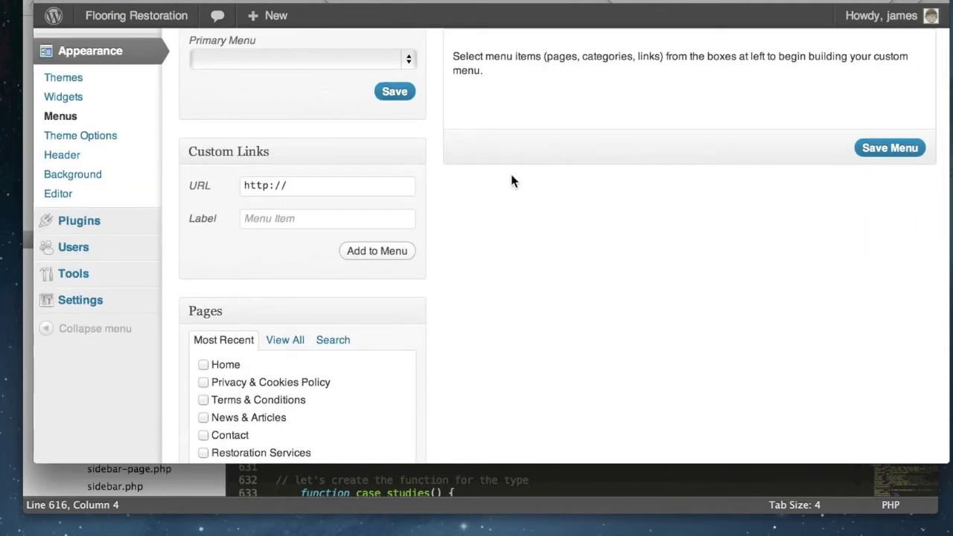
pyautogui.scroll(-5, 511, 179)
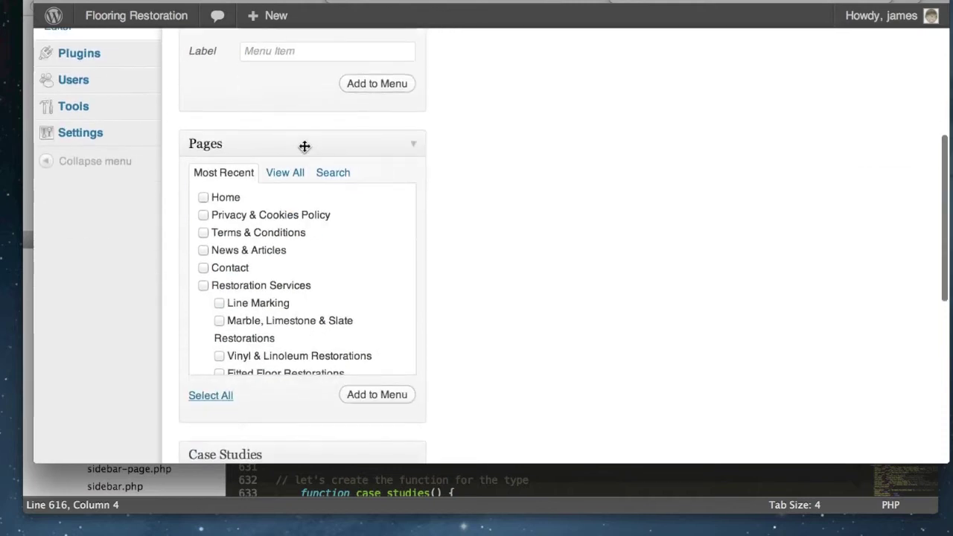
pyautogui.scroll(-2, 330, 188)
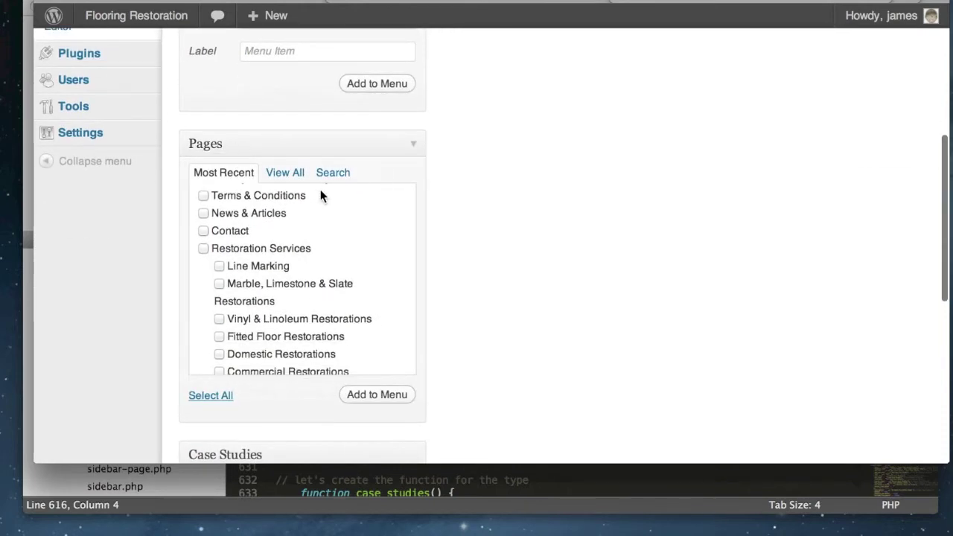
pyautogui.scroll(3, 320, 189)
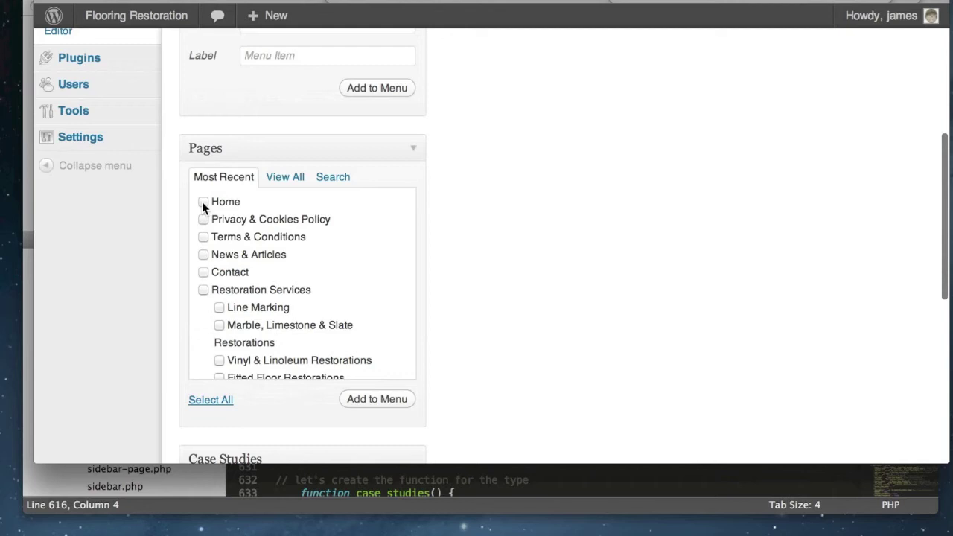
pyautogui.click(202, 203)
pyautogui.scroll(1, 202, 207)
pyautogui.click(204, 219)
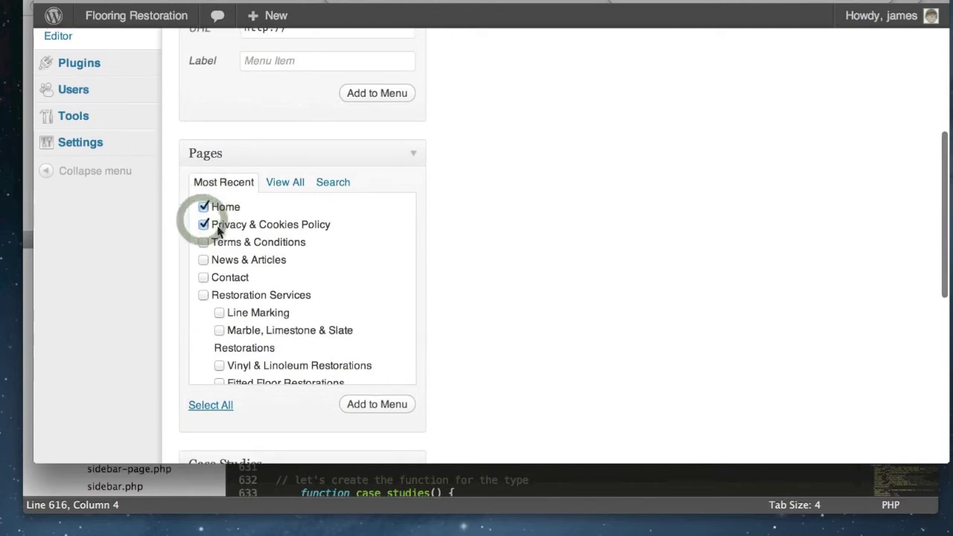
pyautogui.click(280, 184)
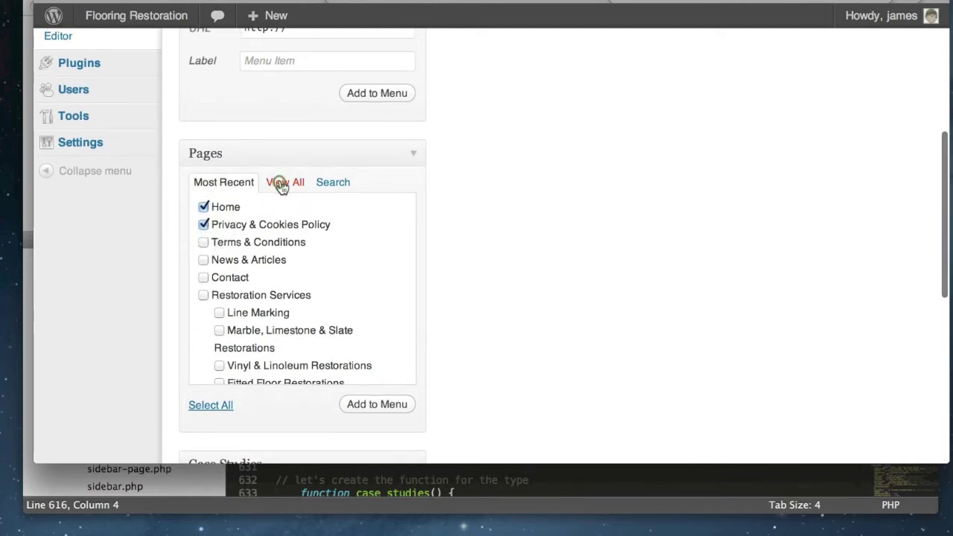
pyautogui.click(230, 182)
# Step: Select the About us, Contact, Home and News & Articles pages from the full list of pages, leaving Privacy & Cookies Policy out
pyautogui.click(289, 183)
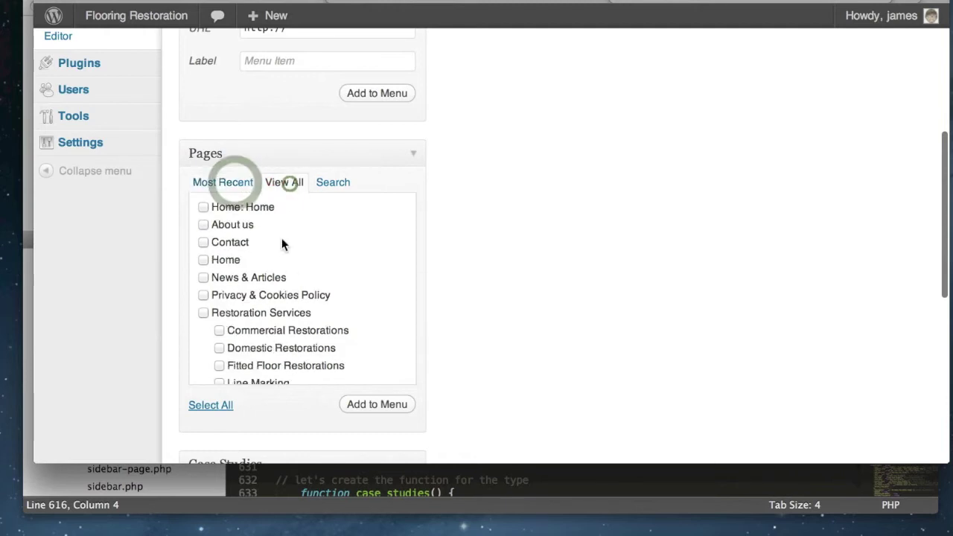
pyautogui.scroll(-1, 201, 223)
pyautogui.click(203, 209)
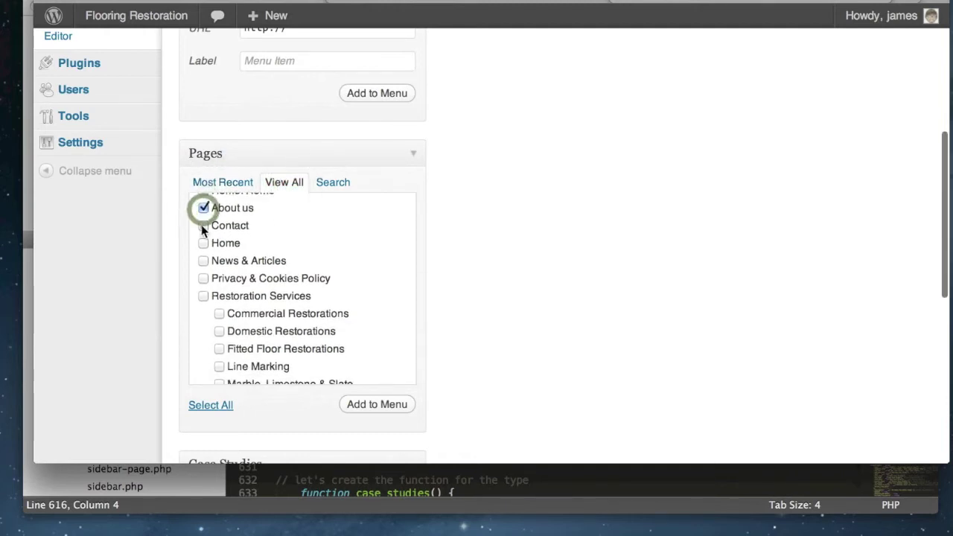
pyautogui.click(203, 226)
pyautogui.click(204, 243)
pyautogui.click(204, 261)
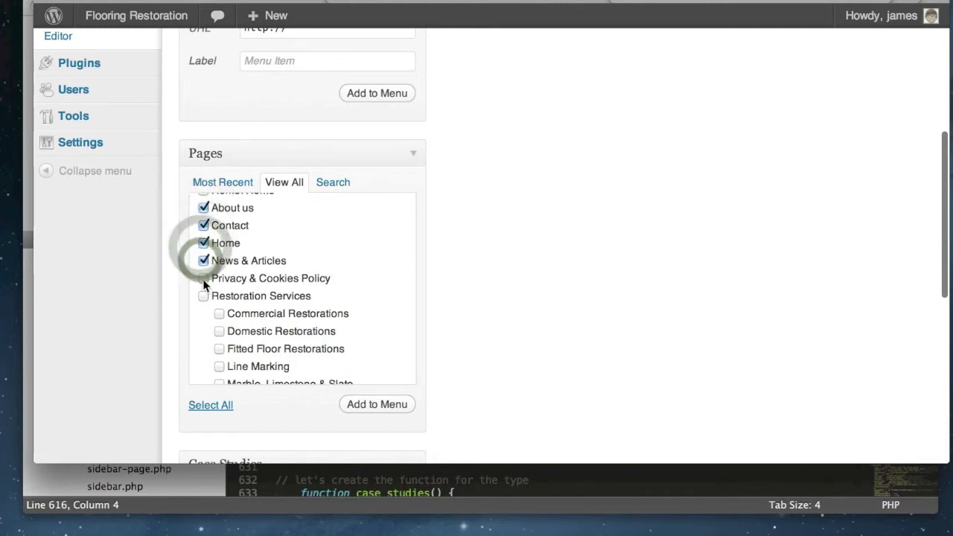
pyautogui.click(203, 279)
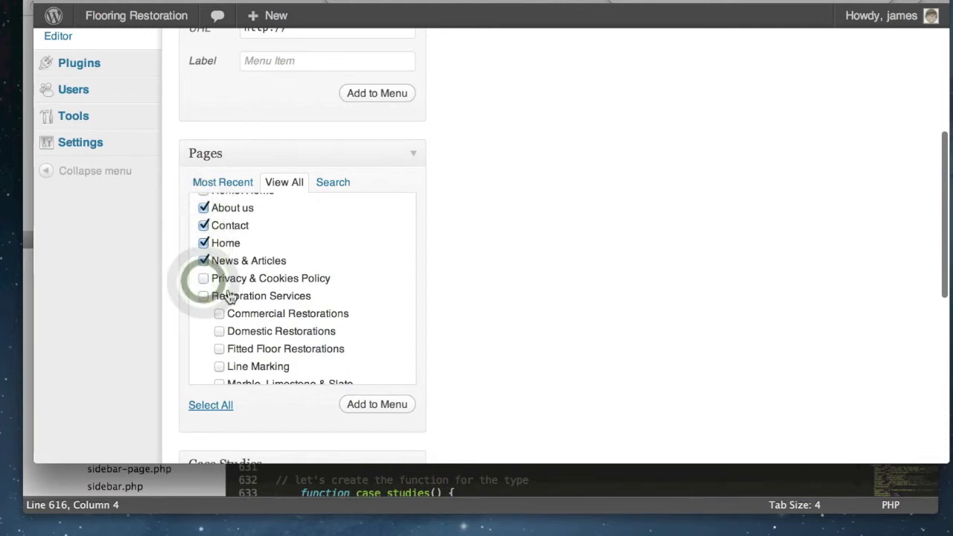
# Step: Select Restoration Services and all seven of its subpages as well, without Terms & Conditions, and add the selected pages to Top Menu
pyautogui.scroll(-3, 231, 295)
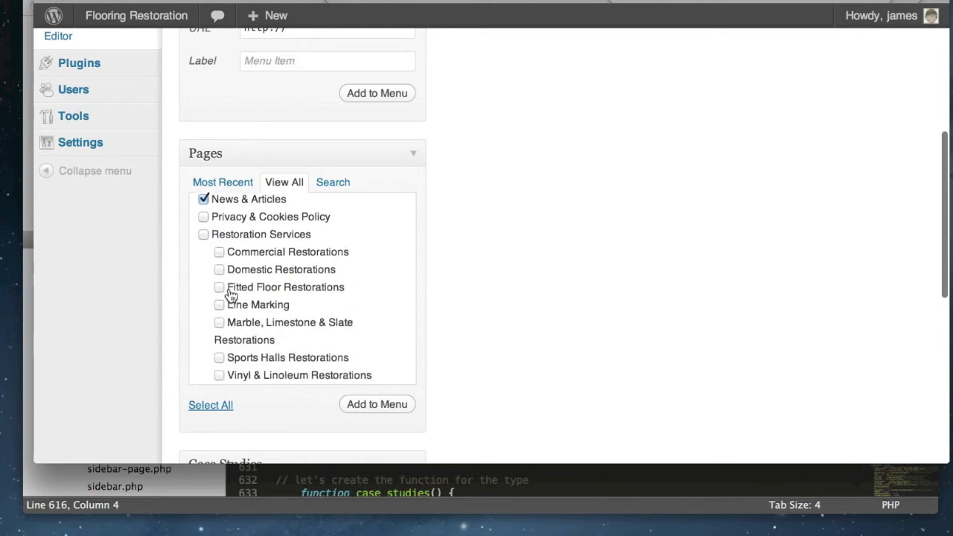
pyautogui.click(219, 248)
pyautogui.click(219, 265)
pyautogui.click(219, 283)
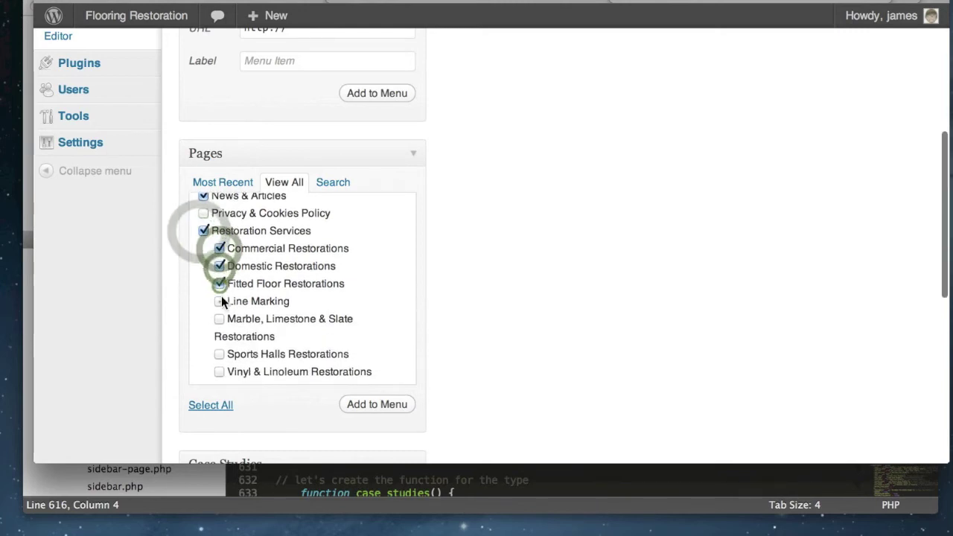
pyautogui.click(219, 301)
pyautogui.click(219, 318)
pyautogui.scroll(-4, 233, 344)
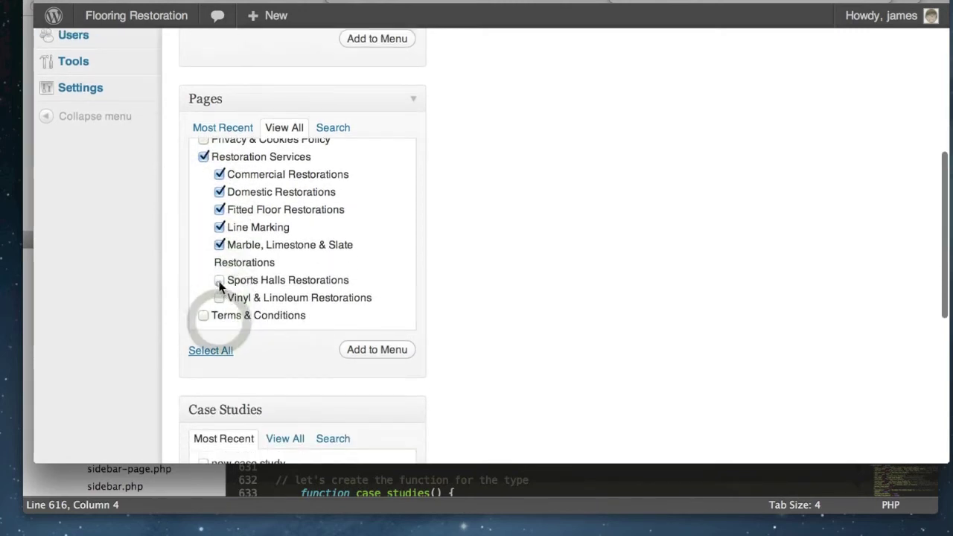
pyautogui.click(219, 280)
pyautogui.click(219, 298)
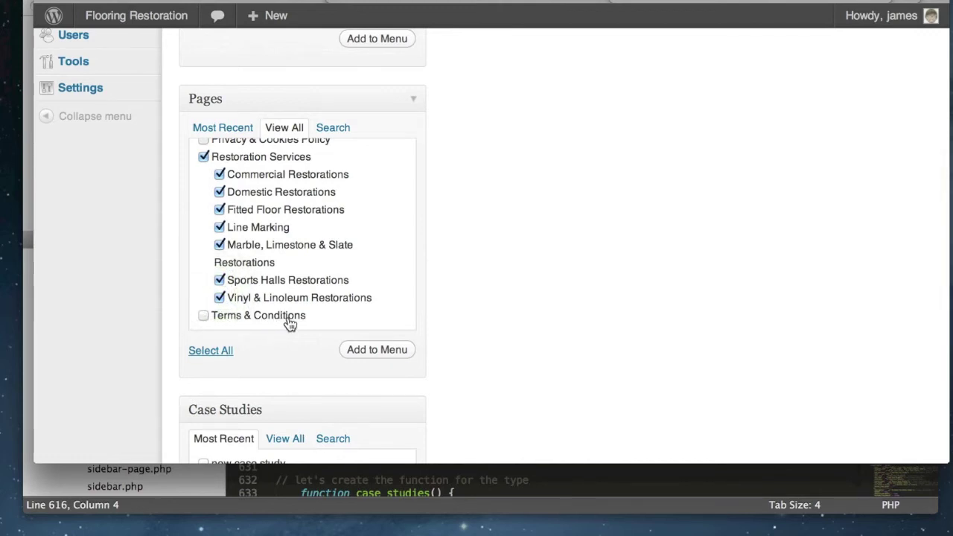
pyautogui.scroll(-2, 506, 338)
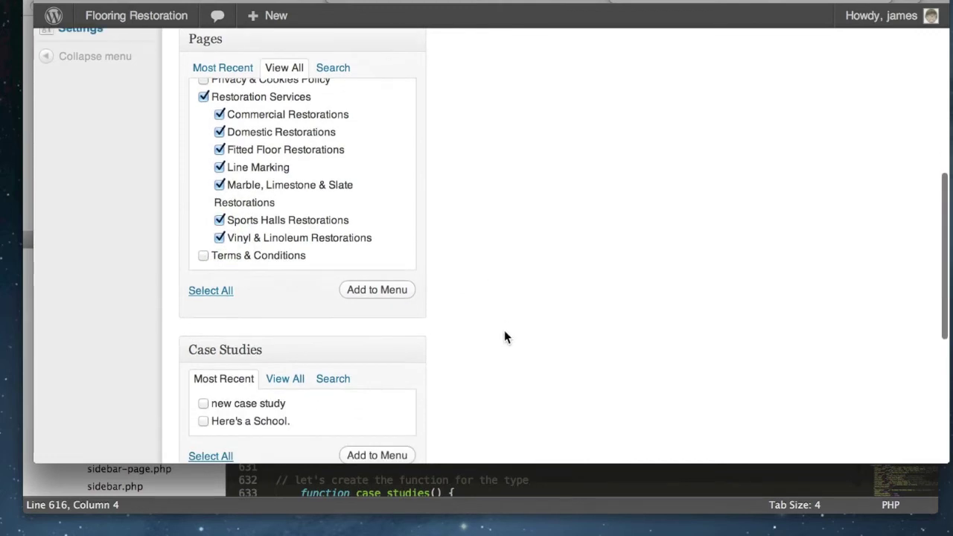
pyautogui.click(385, 291)
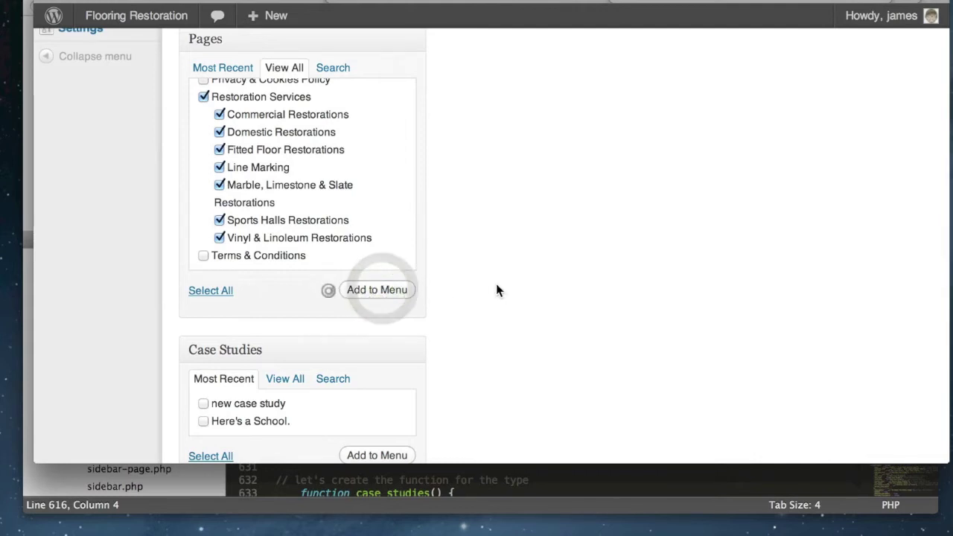
# Step: Review the Custom Links, Case Studies, Categories and Sectors boxes as other sources of menu items
pyautogui.scroll(5, 476, 283)
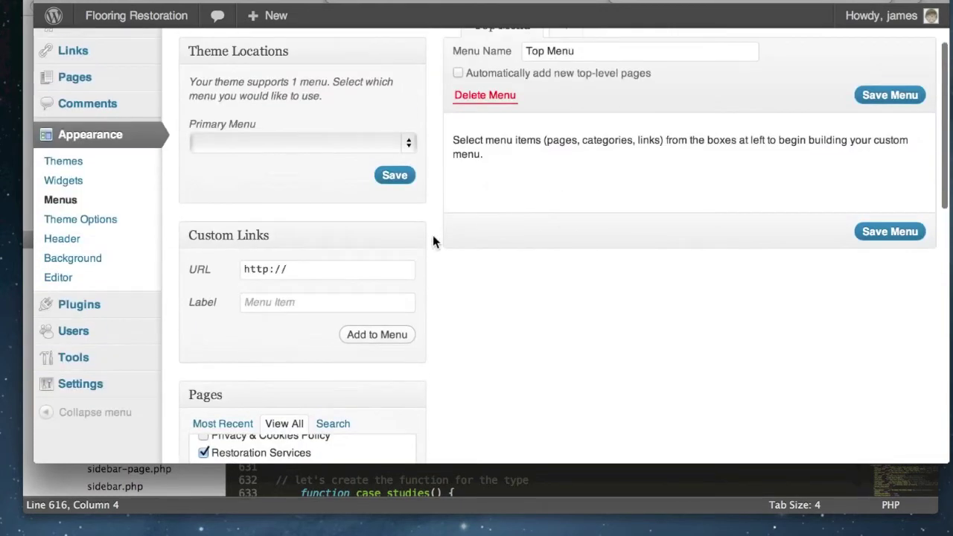
pyautogui.scroll(2, 433, 240)
pyautogui.scroll(-5, 430, 238)
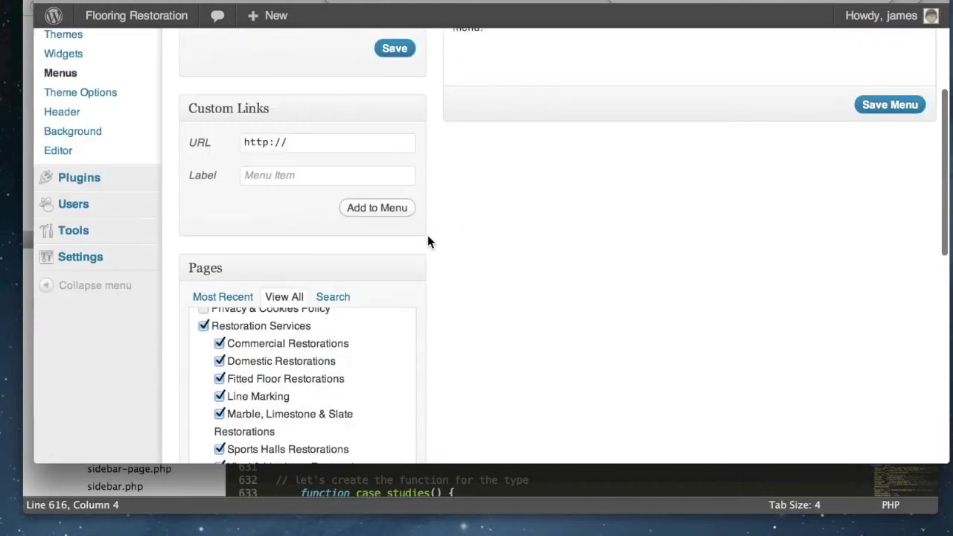
pyautogui.click(328, 132)
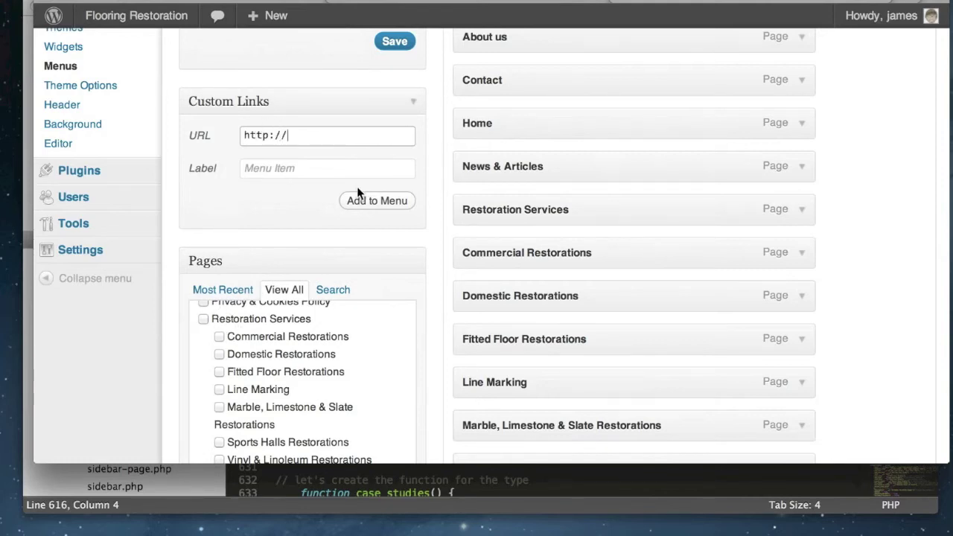
pyautogui.scroll(-10, 328, 191)
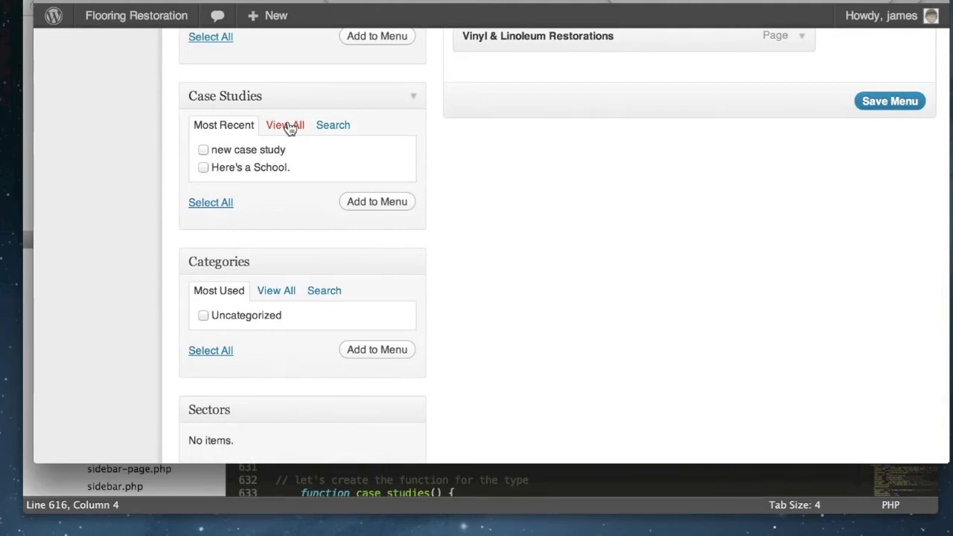
pyautogui.scroll(-2, 292, 146)
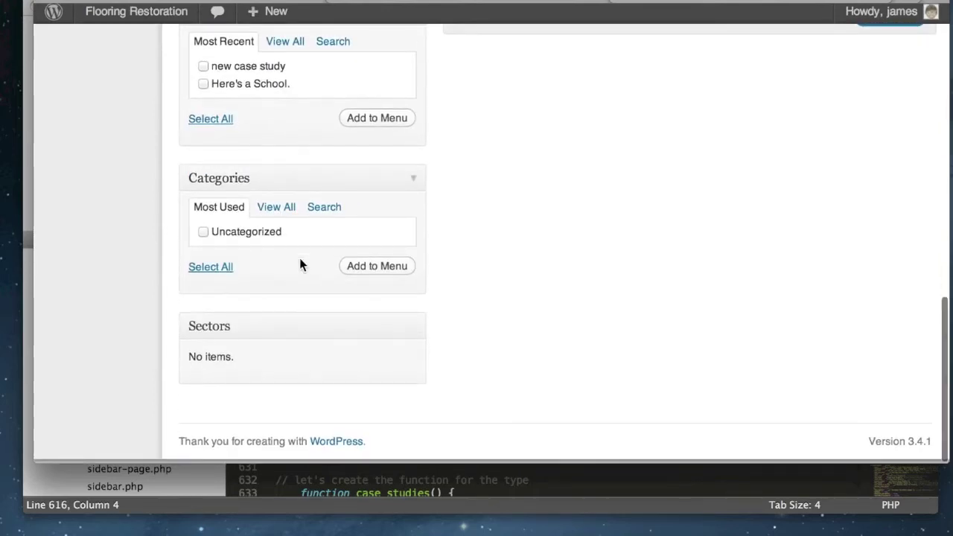
pyautogui.scroll(10, 300, 262)
pyautogui.scroll(5, 601, 260)
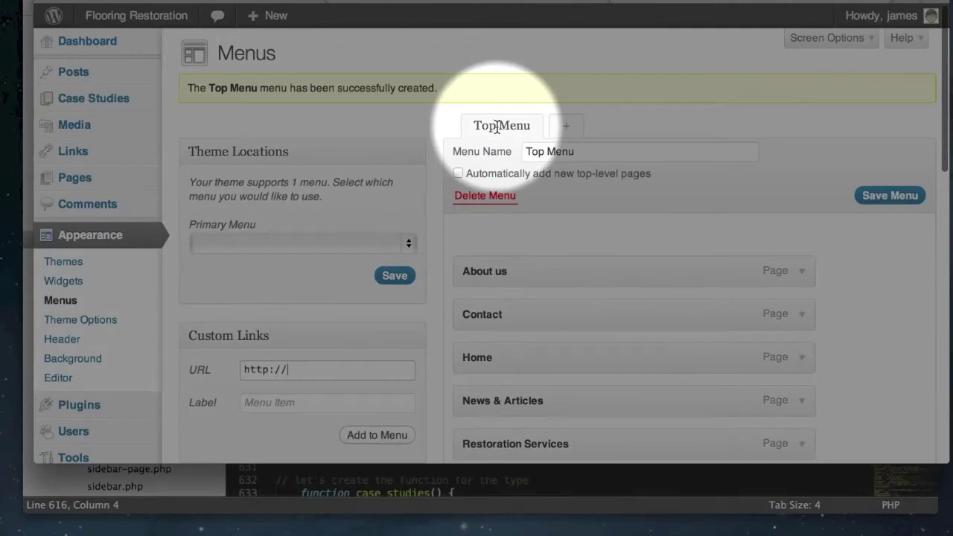
# Step: Reorder the main items of Top Menu to Home, About us, Restoration Services, News & Articles, Contact
pyautogui.scroll(-5, 517, 202)
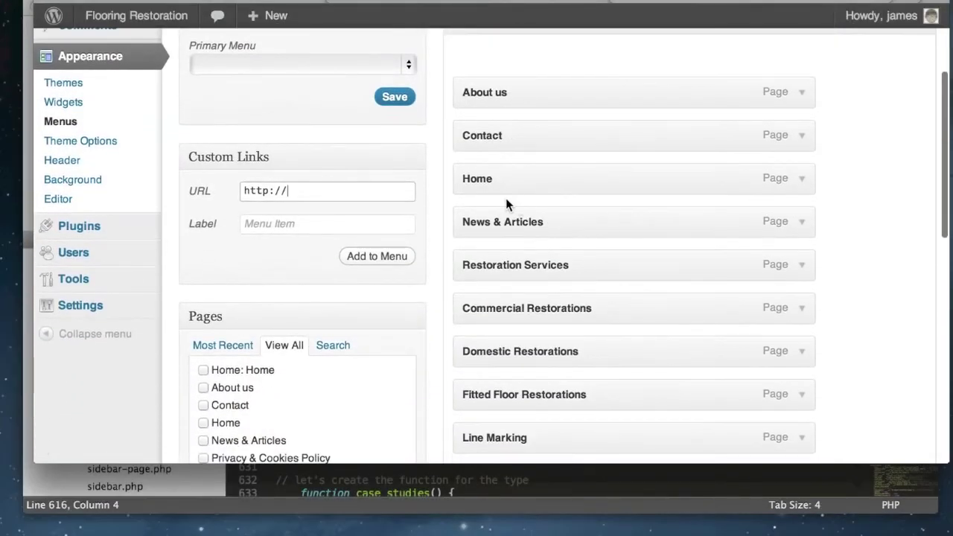
pyautogui.scroll(-1, 536, 192)
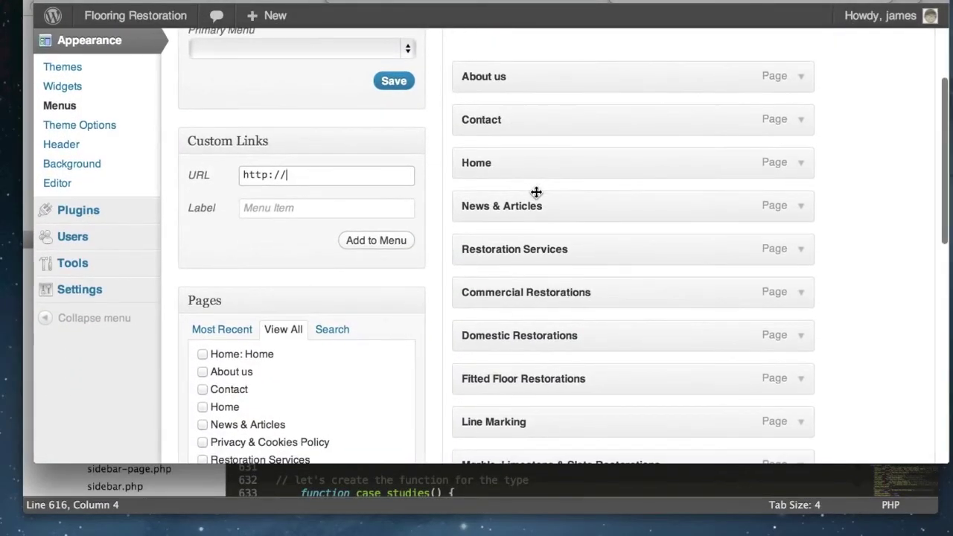
pyautogui.moveTo(523, 168); pyautogui.dragTo(535, 86)
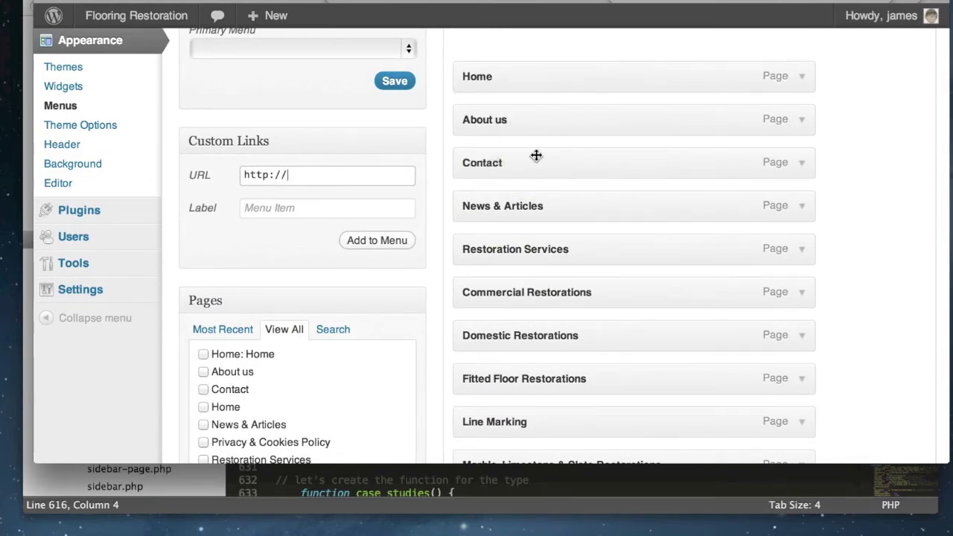
pyautogui.scroll(-3, 536, 155)
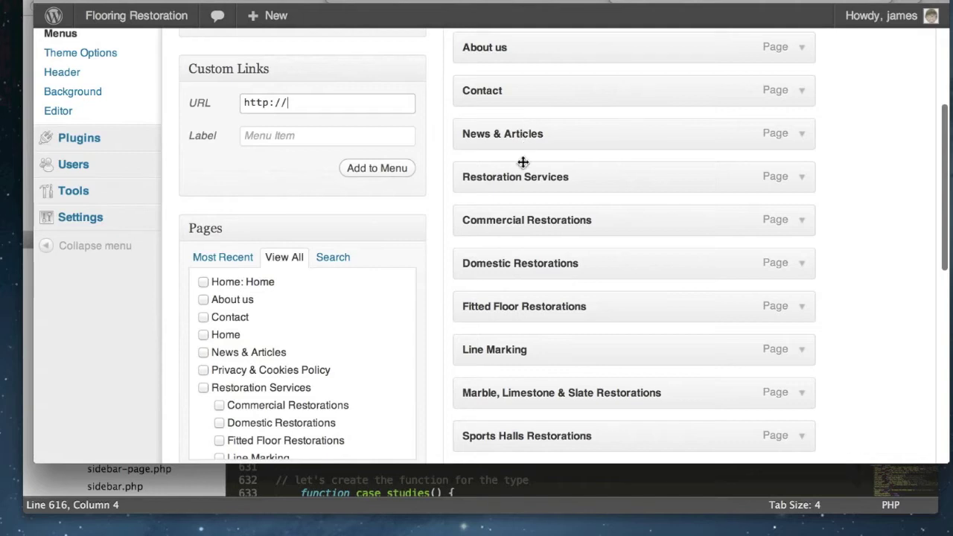
pyautogui.moveTo(518, 178); pyautogui.dragTo(517, 134)
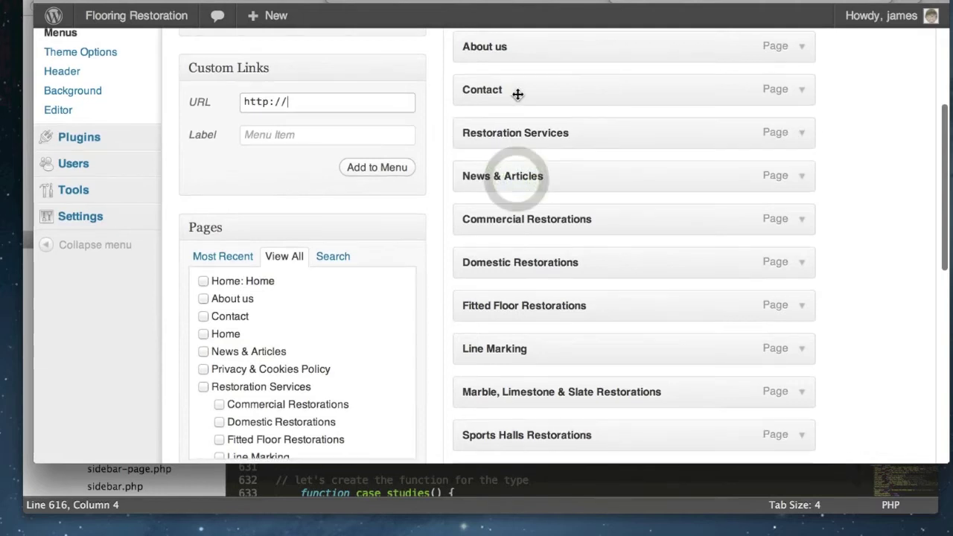
pyautogui.moveTo(517, 94); pyautogui.dragTo(523, 219)
pyautogui.scroll(3, 515, 88)
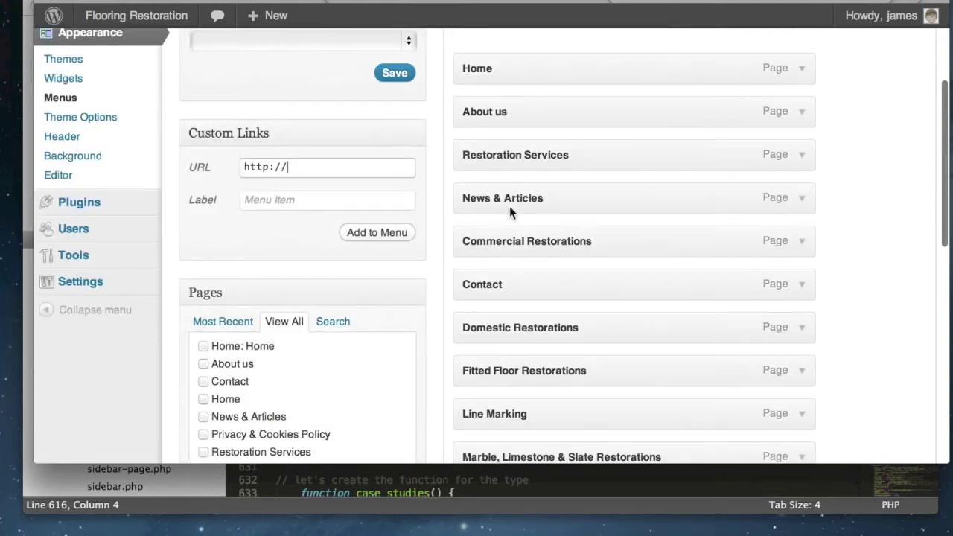
pyautogui.moveTo(501, 274); pyautogui.dragTo(507, 237)
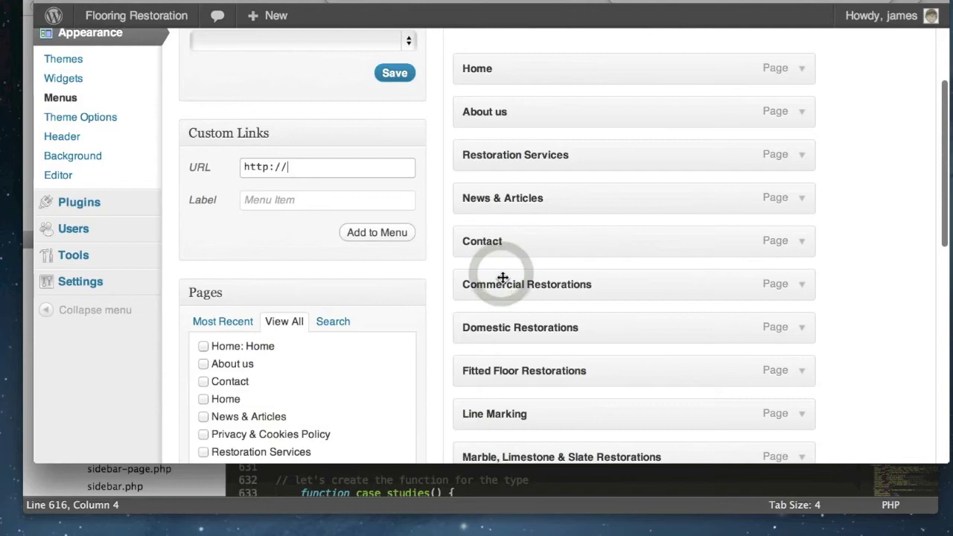
# Step: Nest the Commercial, Domestic, Fitted Floor, Line Marking, Sports Halls, Marble, Limestone & Slate, and Vinyl & Linoleum items in this order under Restoration Services
pyautogui.moveTo(500, 289); pyautogui.dragTo(524, 206)
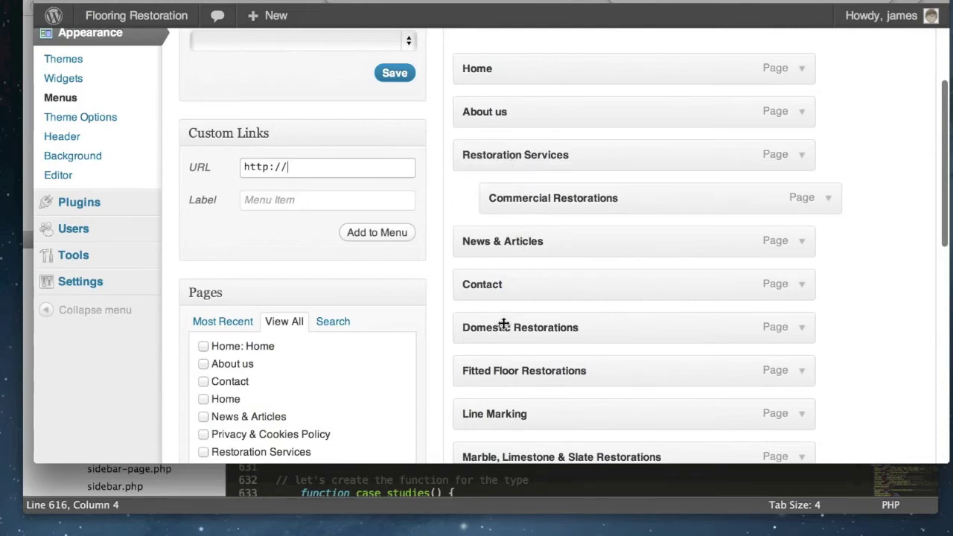
pyautogui.moveTo(509, 326); pyautogui.dragTo(544, 248)
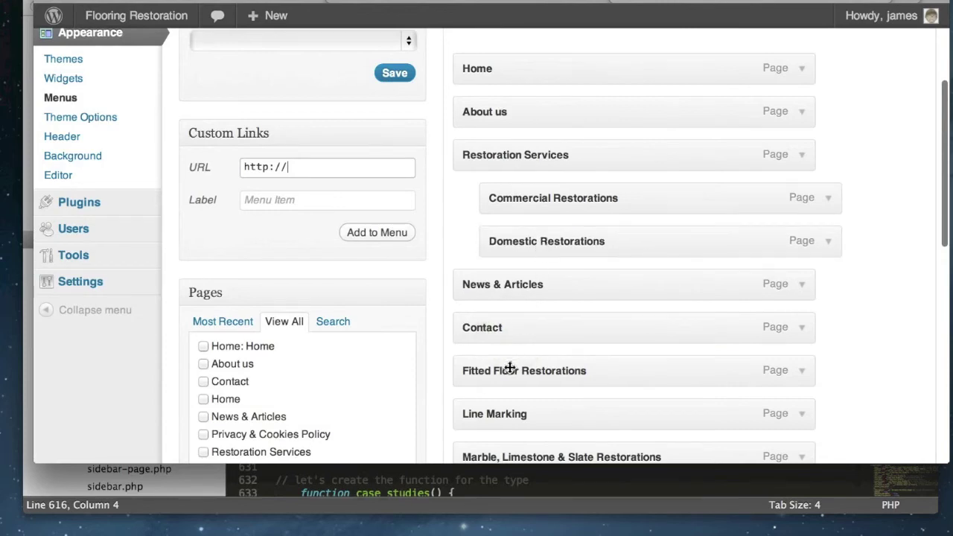
pyautogui.moveTo(510, 368); pyautogui.dragTo(539, 237)
pyautogui.scroll(-3, 539, 276)
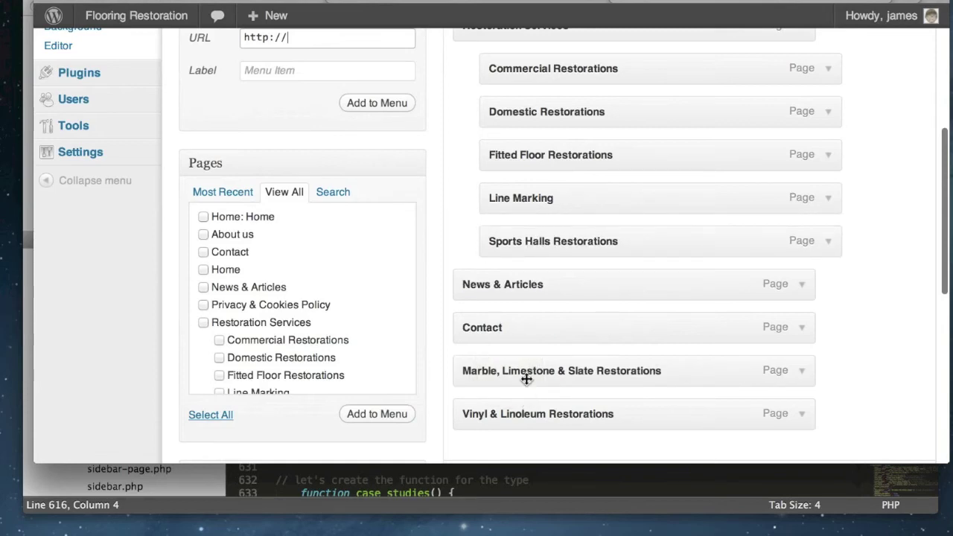
pyautogui.moveTo(526, 379); pyautogui.dragTo(555, 291)
pyautogui.moveTo(518, 415); pyautogui.dragTo(546, 328)
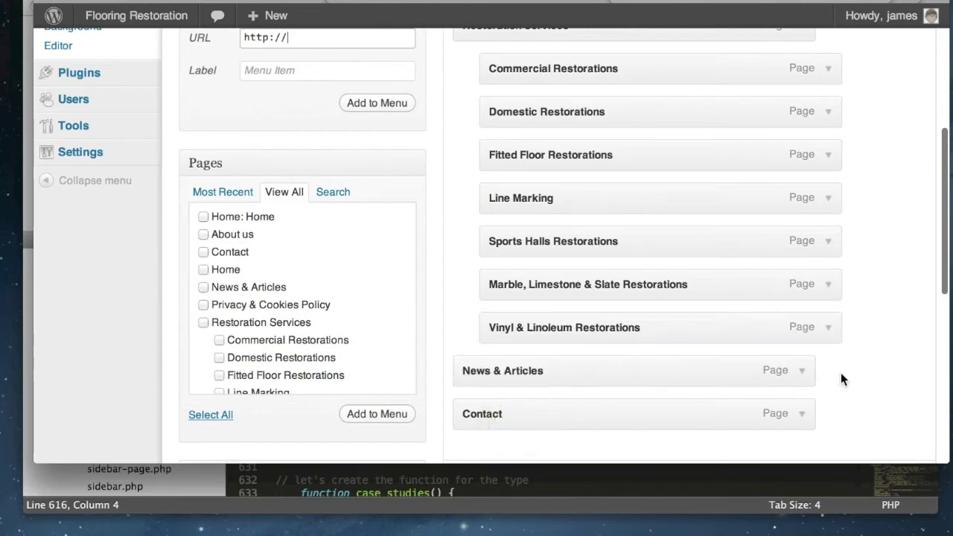
pyautogui.scroll(5, 841, 372)
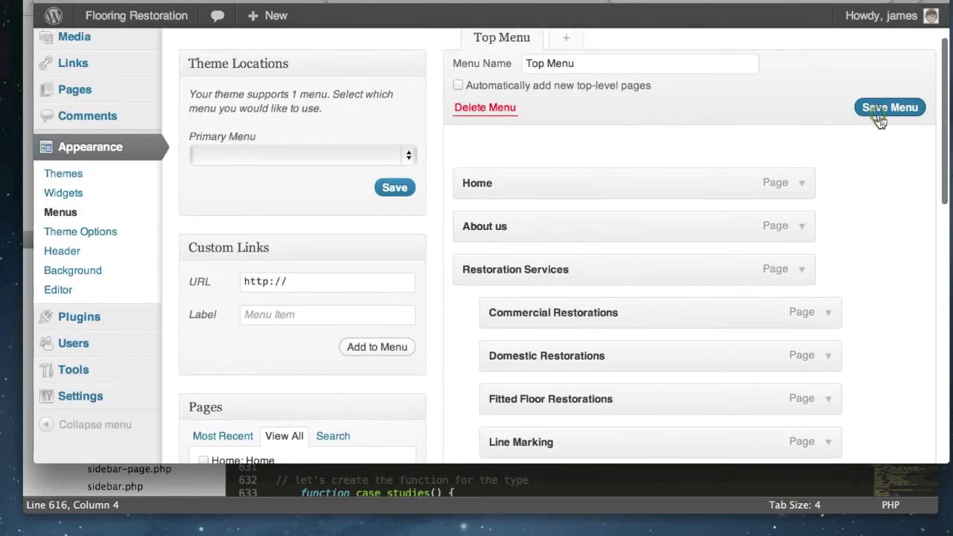
# Step: Save Top Menu and check the navigation bar on the site's home page
pyautogui.click(880, 114)
pyautogui.click(460, 2)
pyautogui.scroll(3, 239, 272)
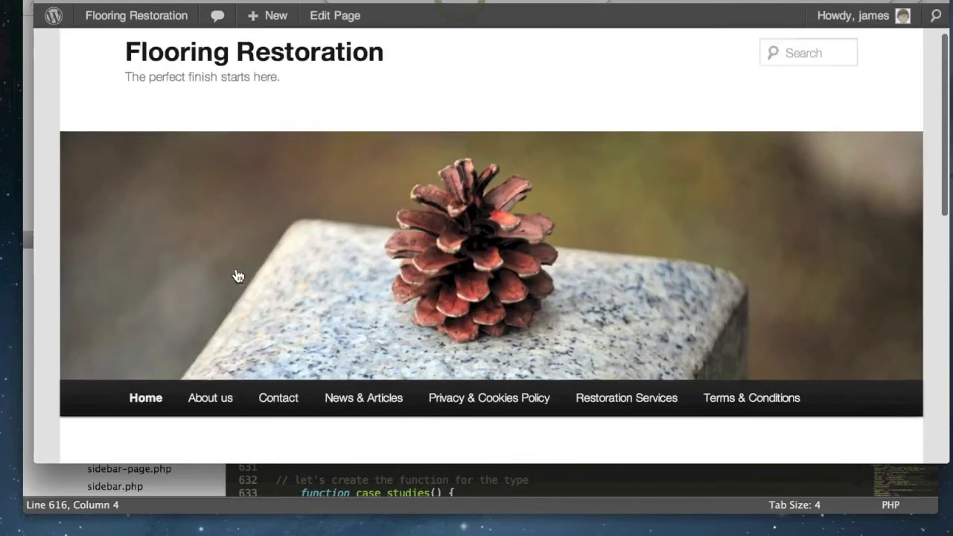
pyautogui.scroll(-3, 238, 268)
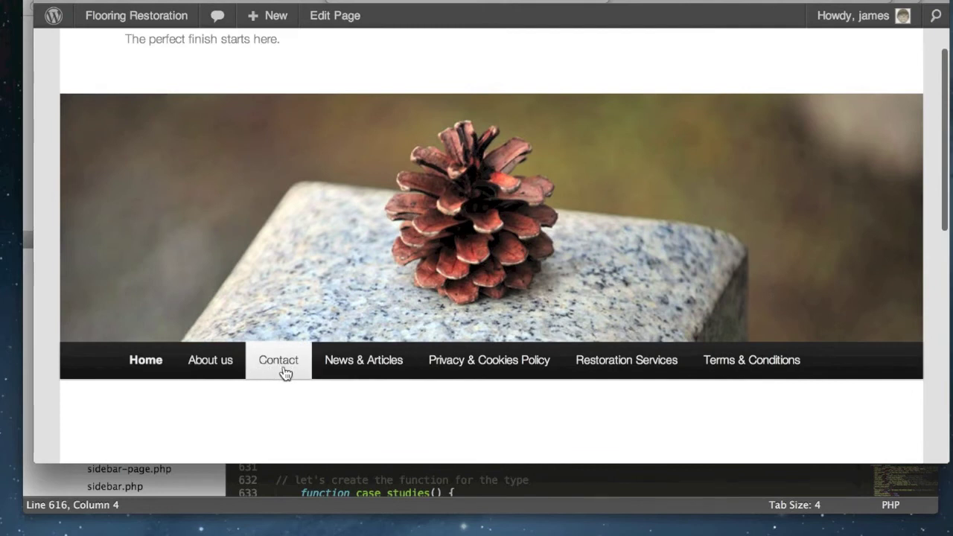
pyautogui.click(704, 2)
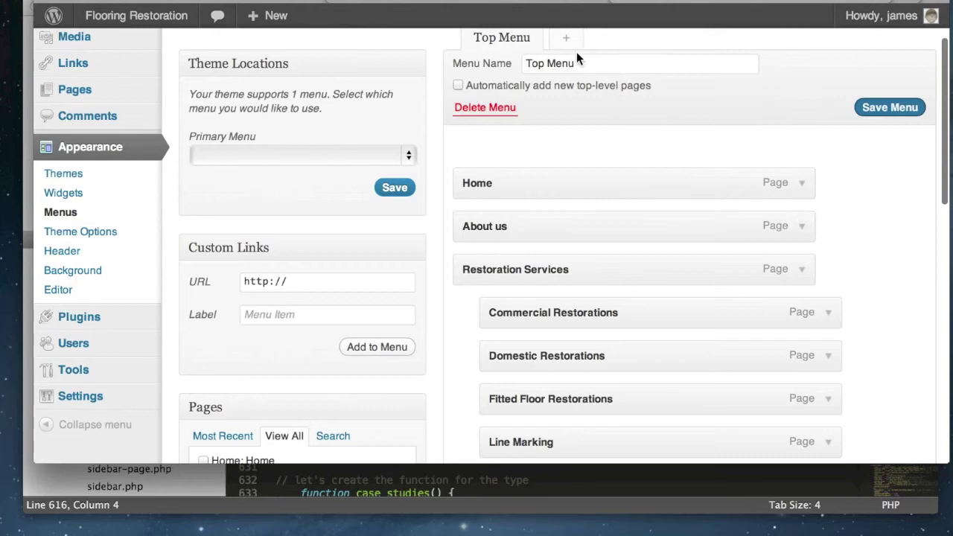
pyautogui.click(420, 3)
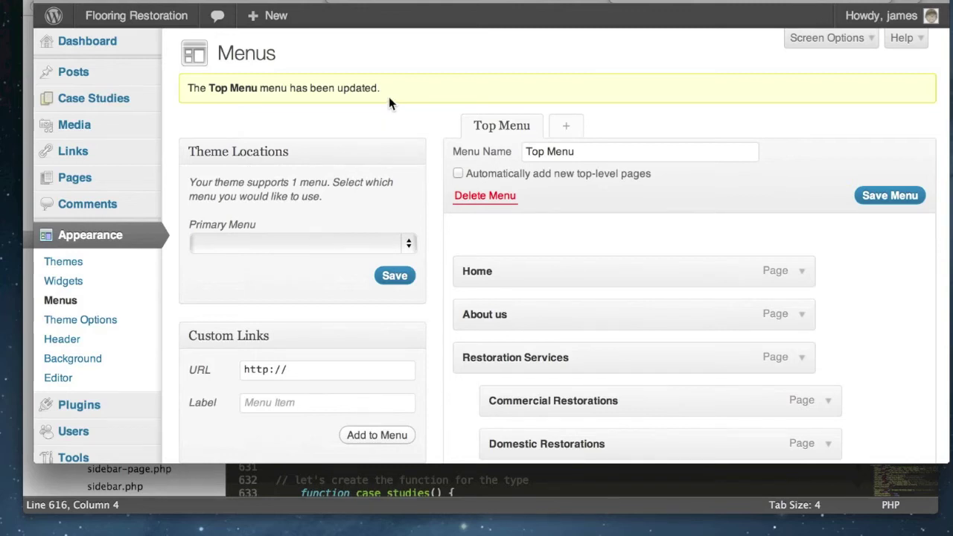
# Step: Assign Top Menu as the theme's Primary Menu and save the theme location
pyautogui.scroll(-2, 334, 190)
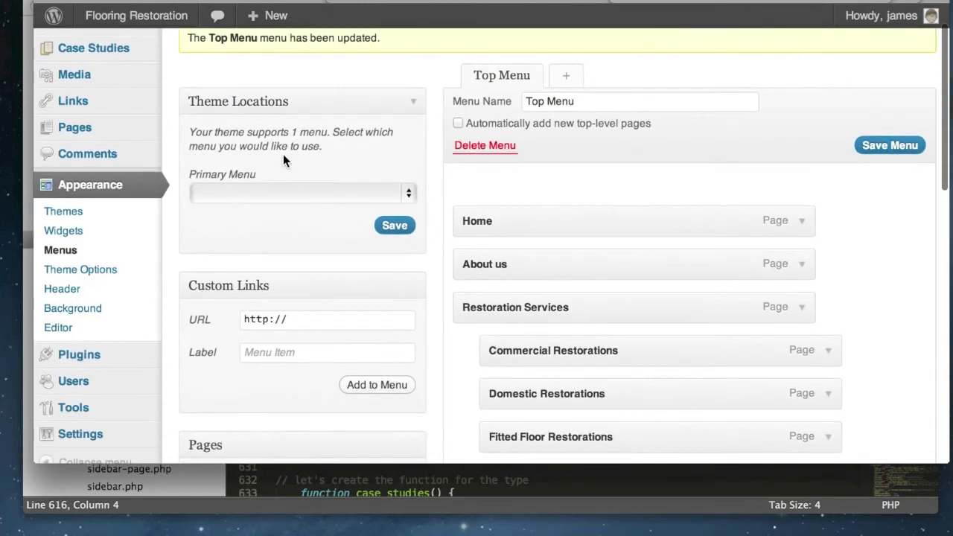
pyautogui.click(516, 72)
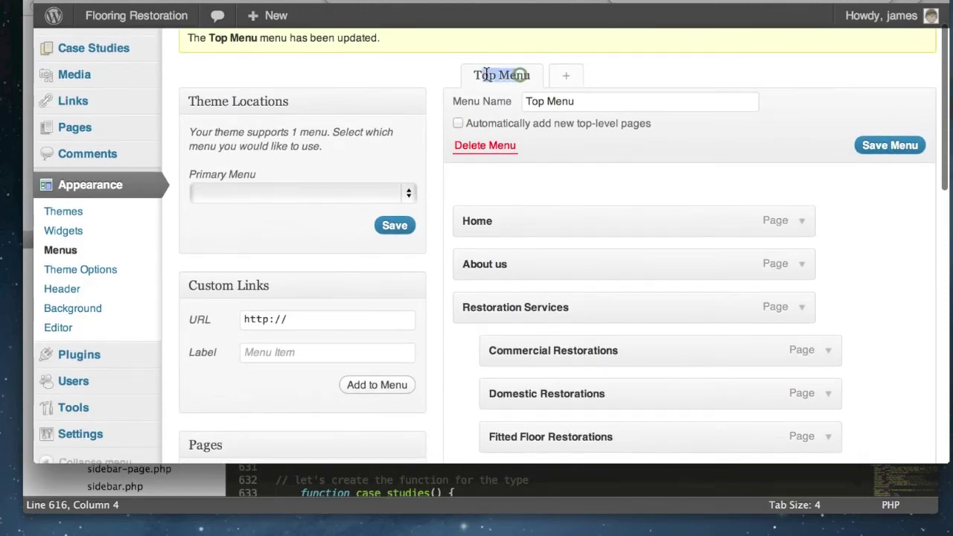
pyautogui.click(372, 164)
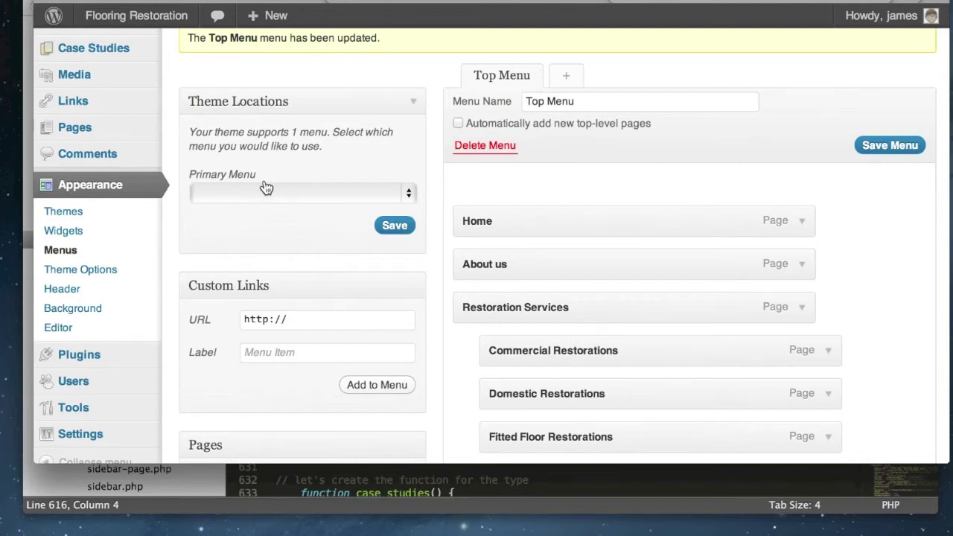
pyautogui.click(446, 6)
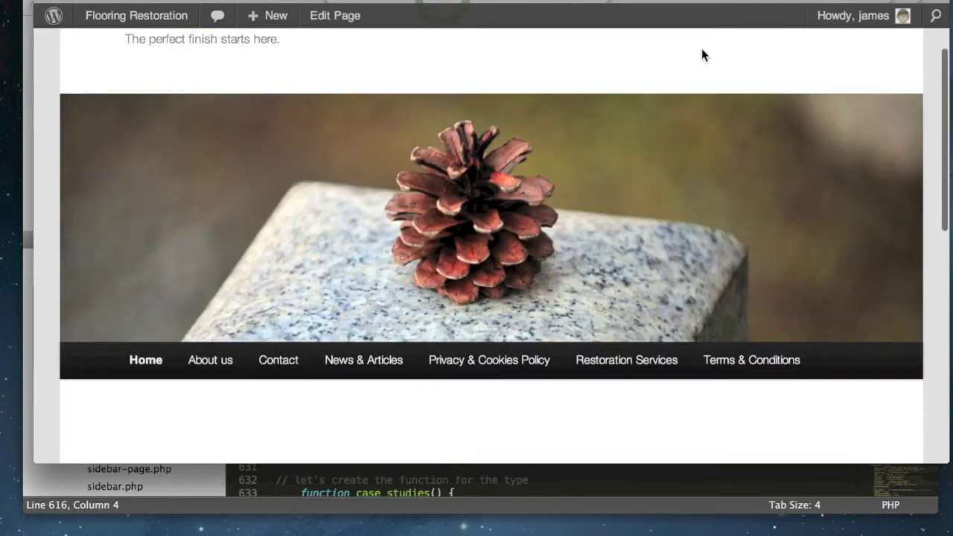
pyautogui.click(441, 11)
pyautogui.click(316, 188)
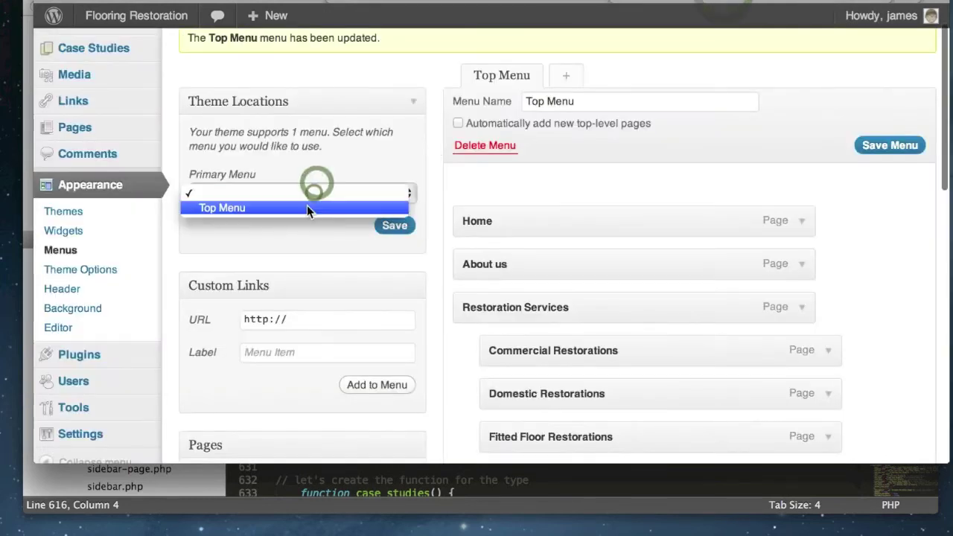
pyautogui.click(307, 209)
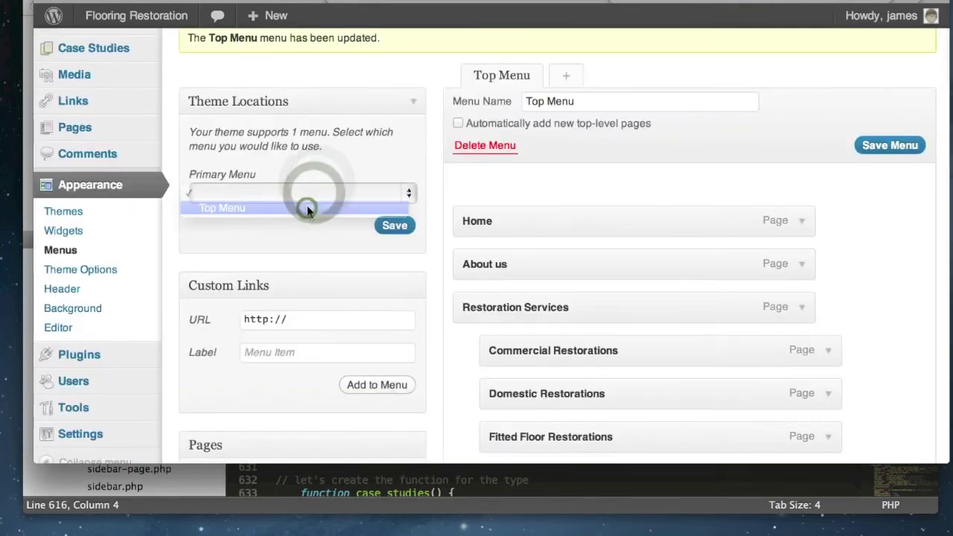
pyautogui.click(405, 230)
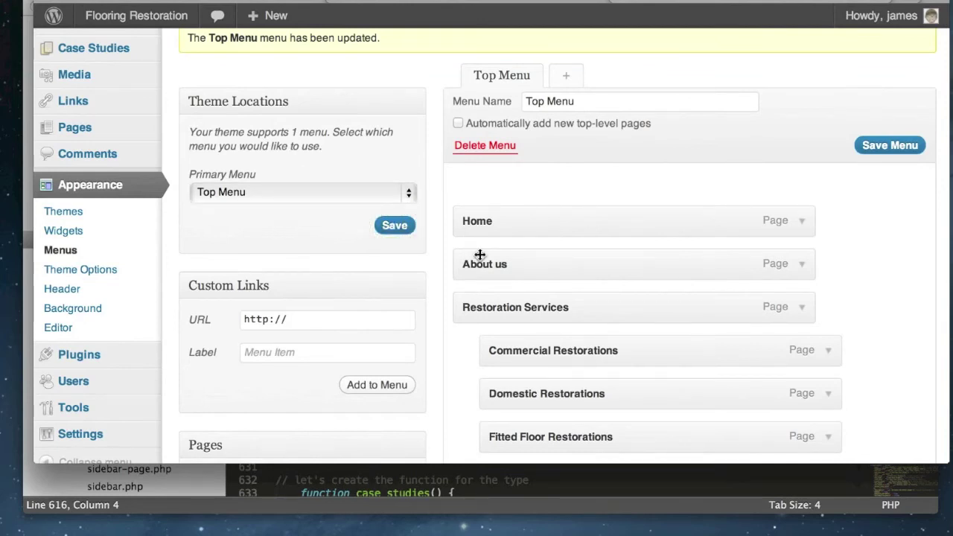
# Step: Reload the site's home page and check the order of the navigation bar items against Top Menu
pyautogui.click(476, 2)
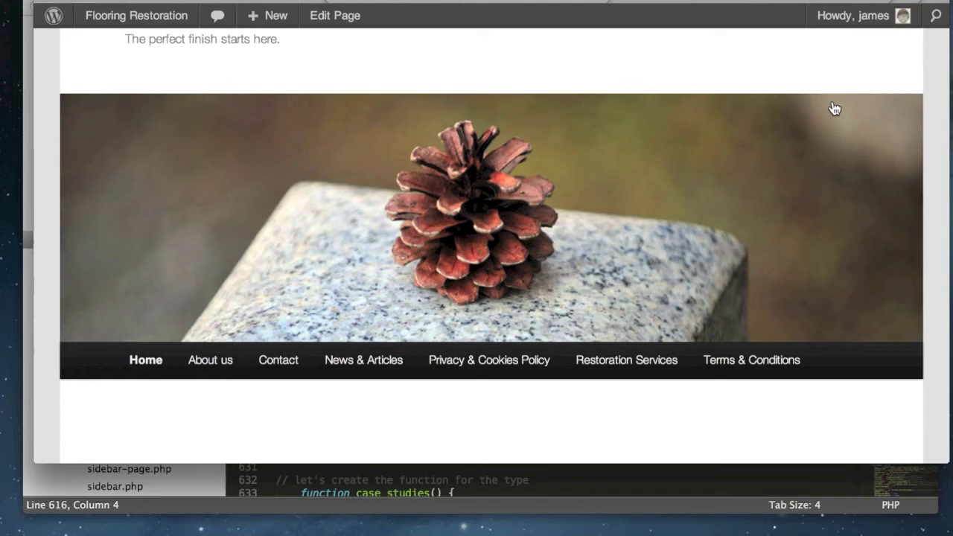
pyautogui.press('super+r')
pyautogui.scroll(-3, 829, 113)
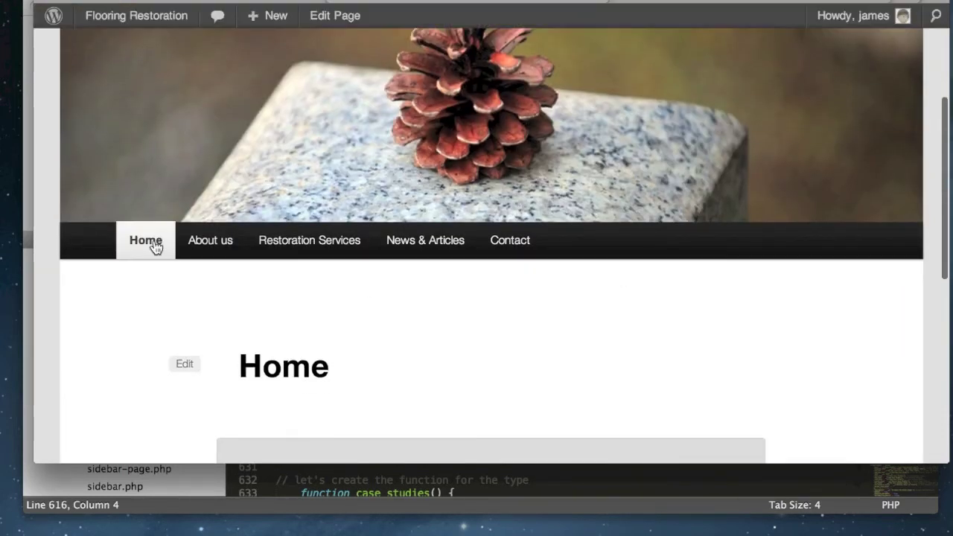
pyautogui.moveTo(280, 249)
pyautogui.scroll(-4, 312, 262)
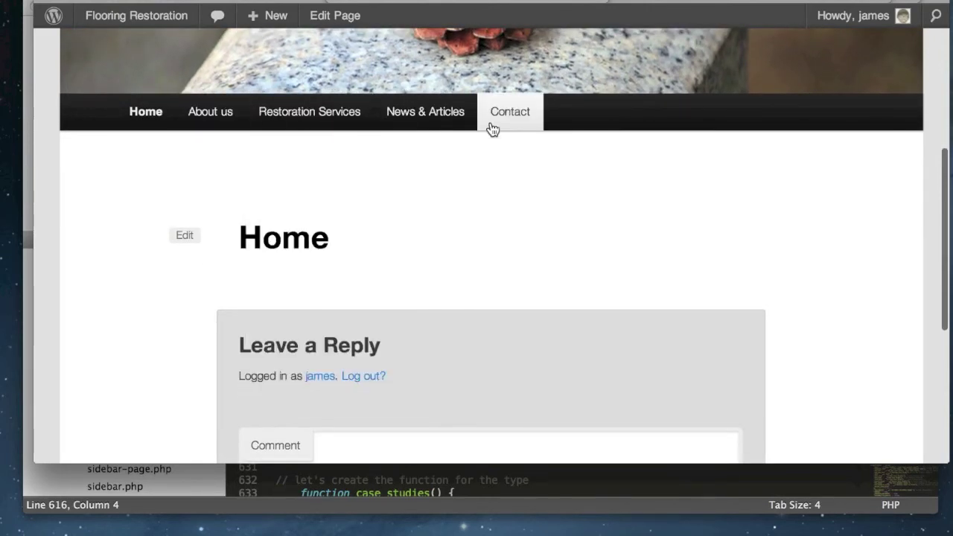
pyautogui.scroll(7, 584, 195)
pyautogui.scroll(2, 584, 196)
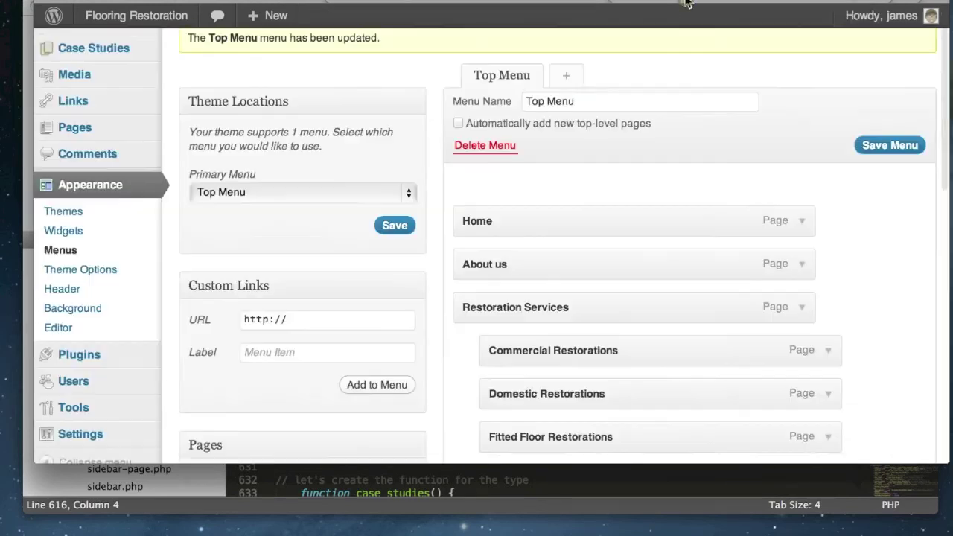
pyautogui.click(687, 5)
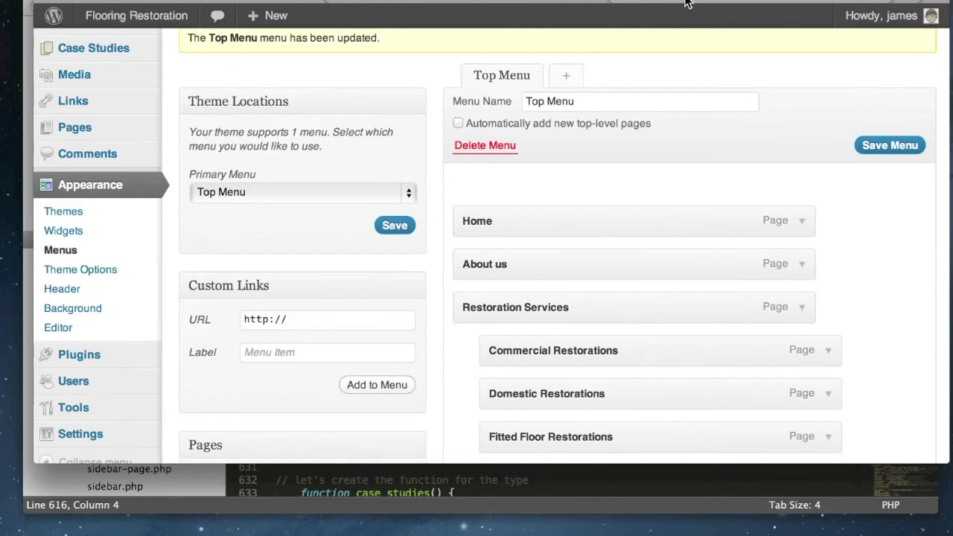
# Step: Shorten the navigation label of the Restoration Services item to Services and save Top Menu
pyautogui.scroll(2, 481, 156)
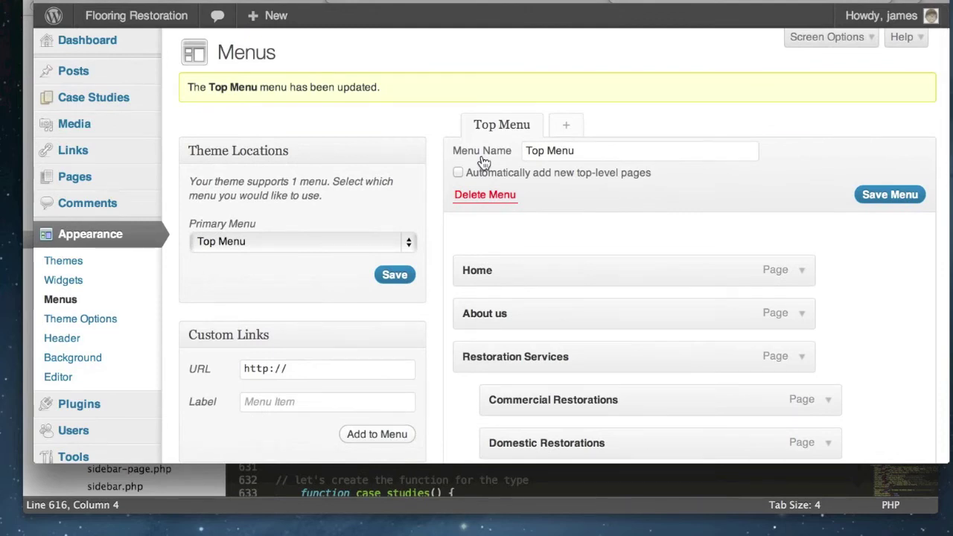
pyautogui.scroll(-4, 447, 213)
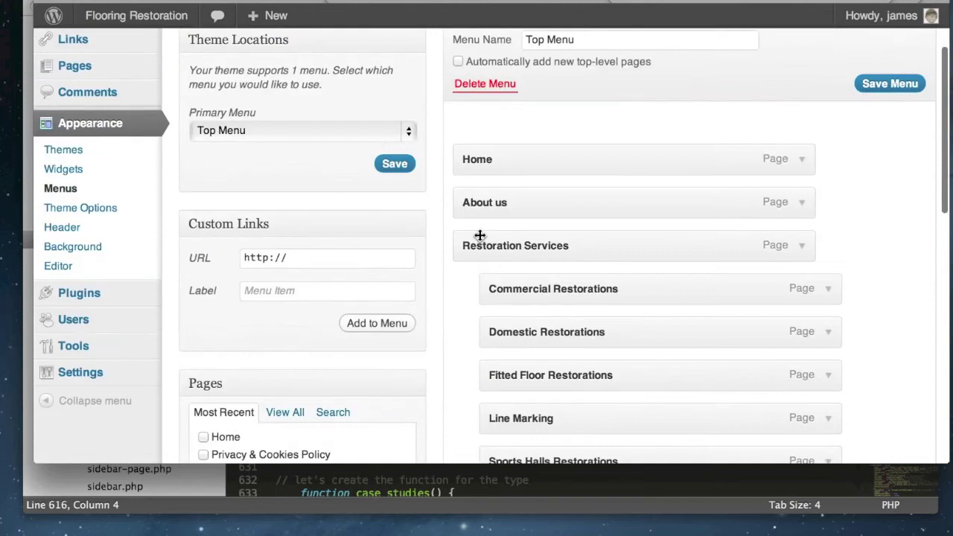
pyautogui.scroll(-1, 558, 283)
pyautogui.click(804, 239)
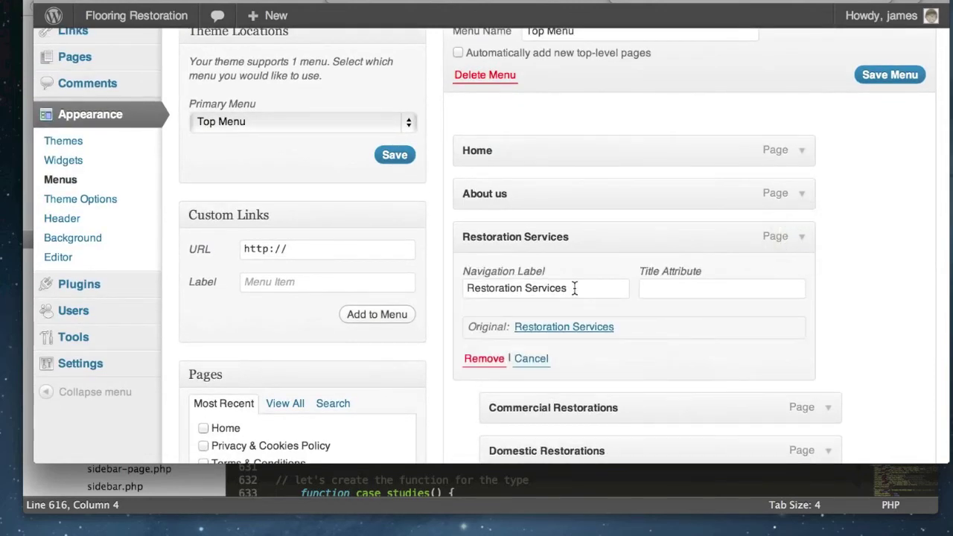
pyautogui.moveTo(588, 290); pyautogui.dragTo(526, 291)
pyautogui.click(465, 289)
pyautogui.press('BackSpace')
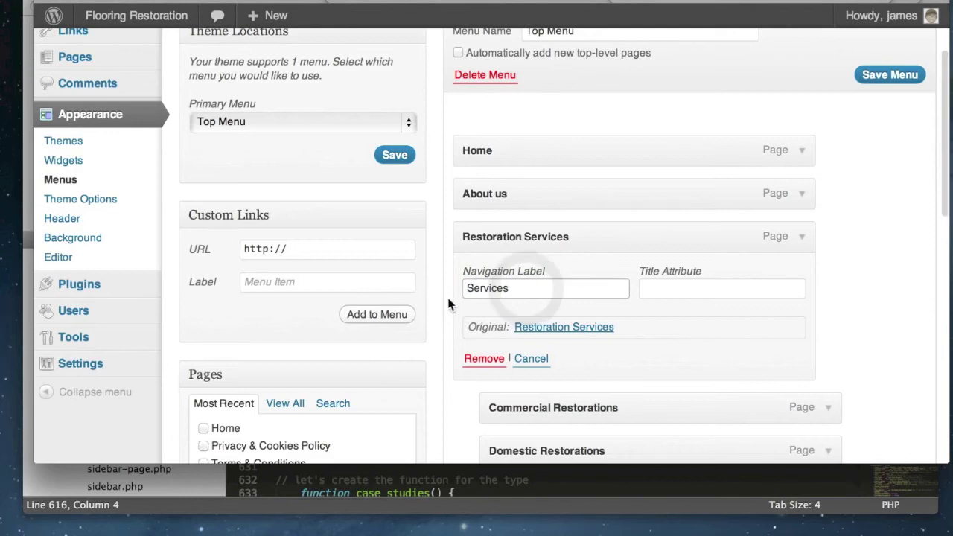
pyautogui.click(858, 197)
pyautogui.click(883, 78)
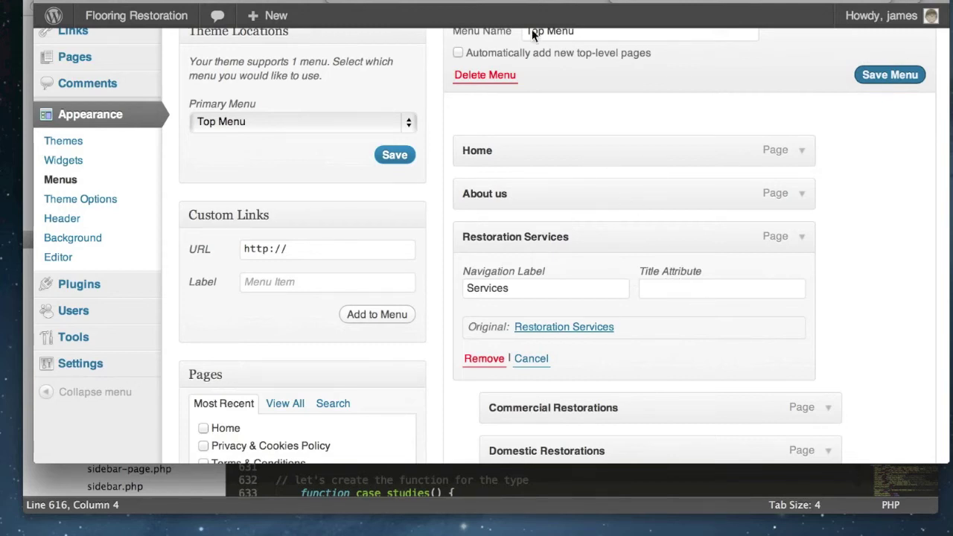
# Step: Reload the site's home page and check the label of the services item in the navigation bar
pyautogui.click(477, 2)
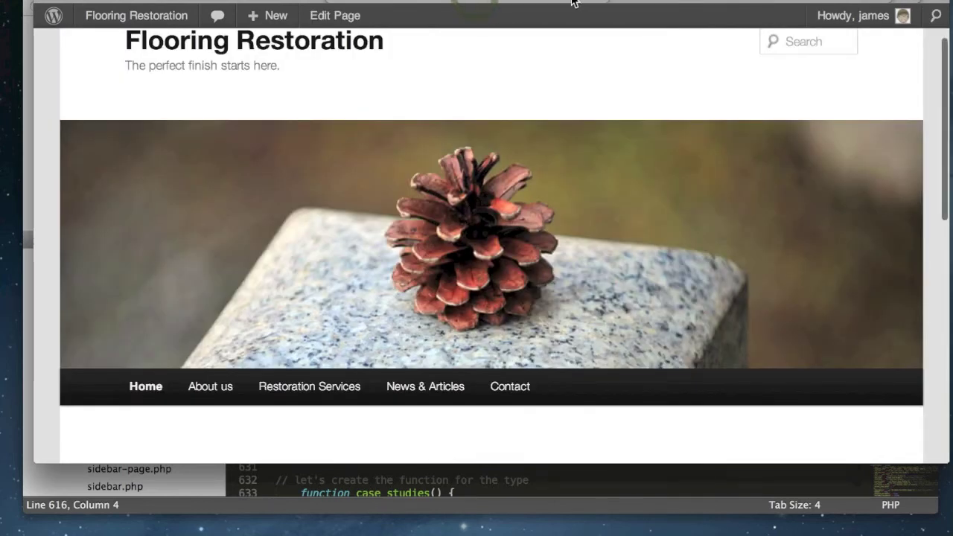
pyautogui.click(681, 4)
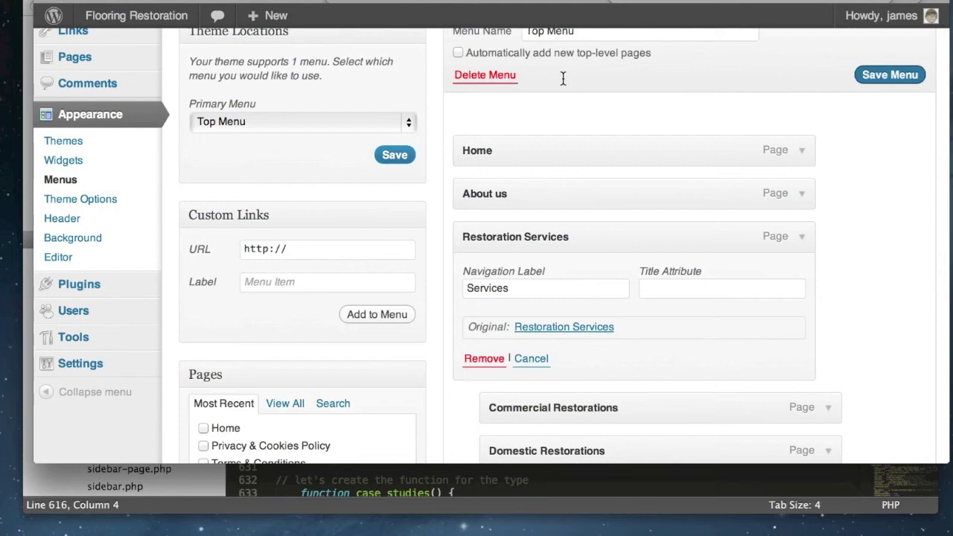
pyautogui.press('Return')
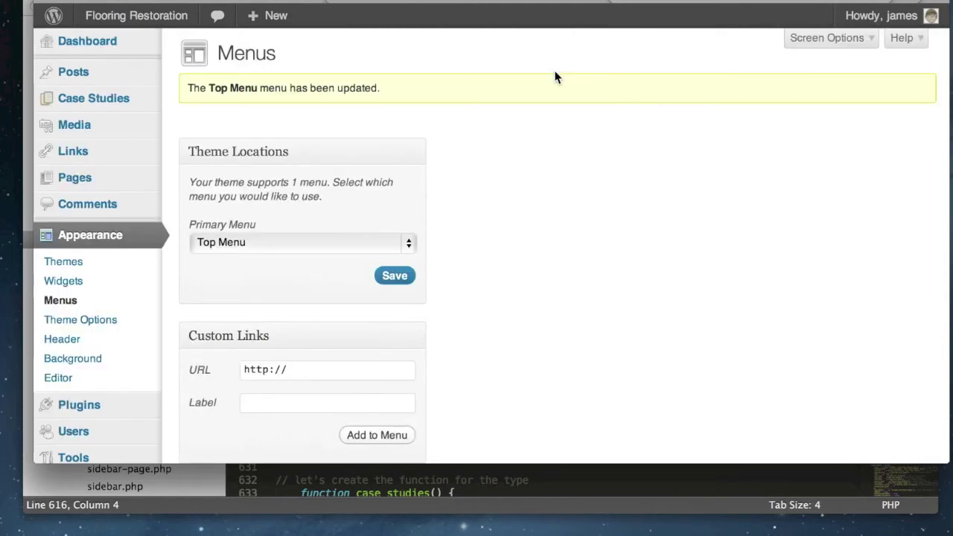
pyautogui.click(479, 3)
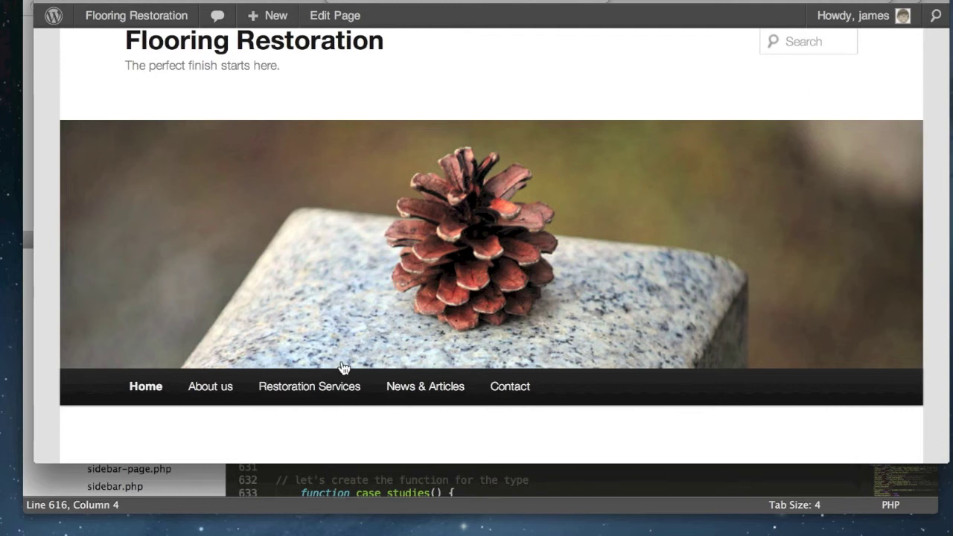
pyautogui.press('super+r')
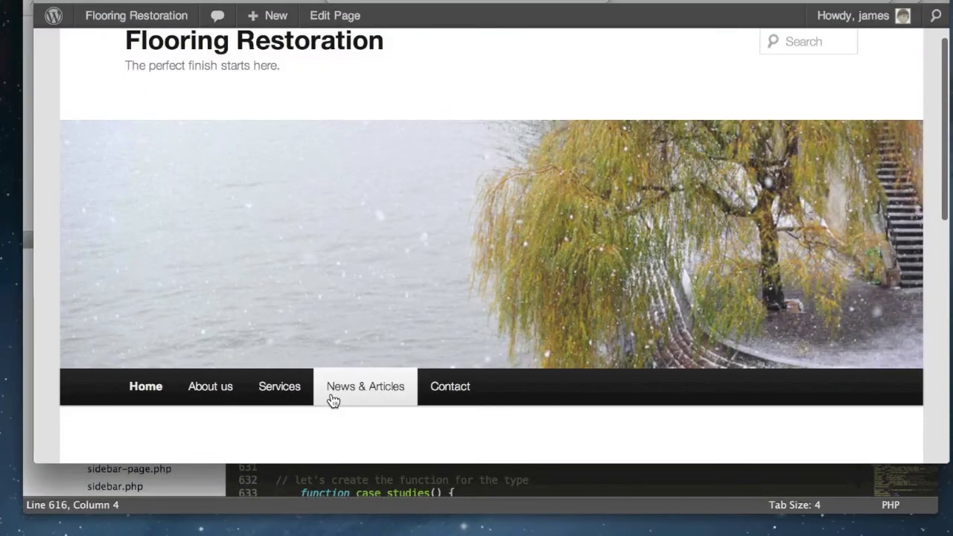
pyautogui.moveTo(856, 15)
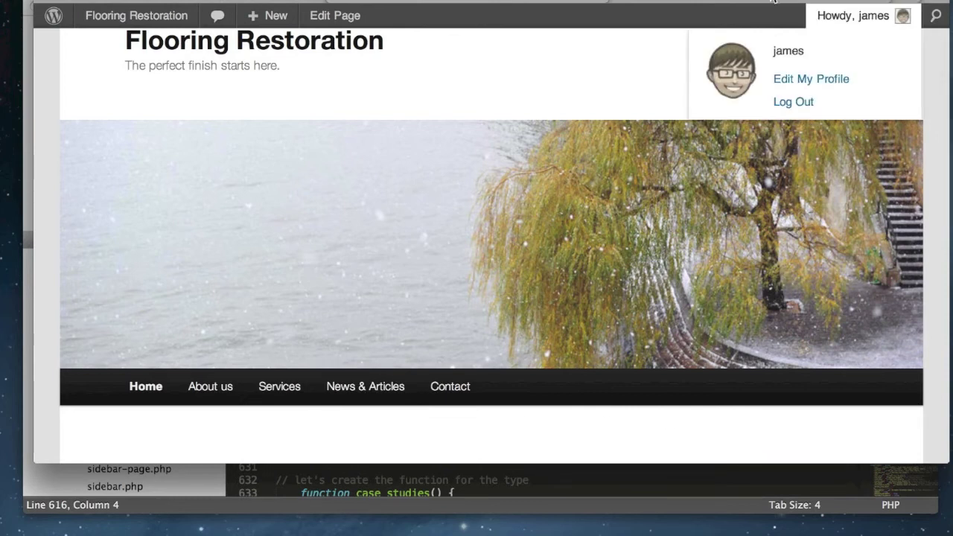
# Step: Create a second custom menu named Bottom Menu
pyautogui.scroll(-10, 587, 195)
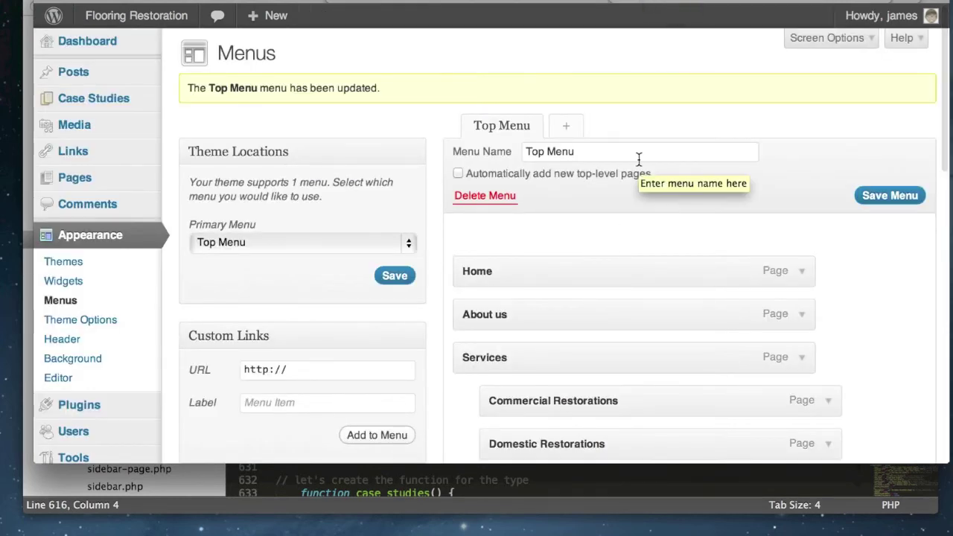
pyautogui.click(565, 125)
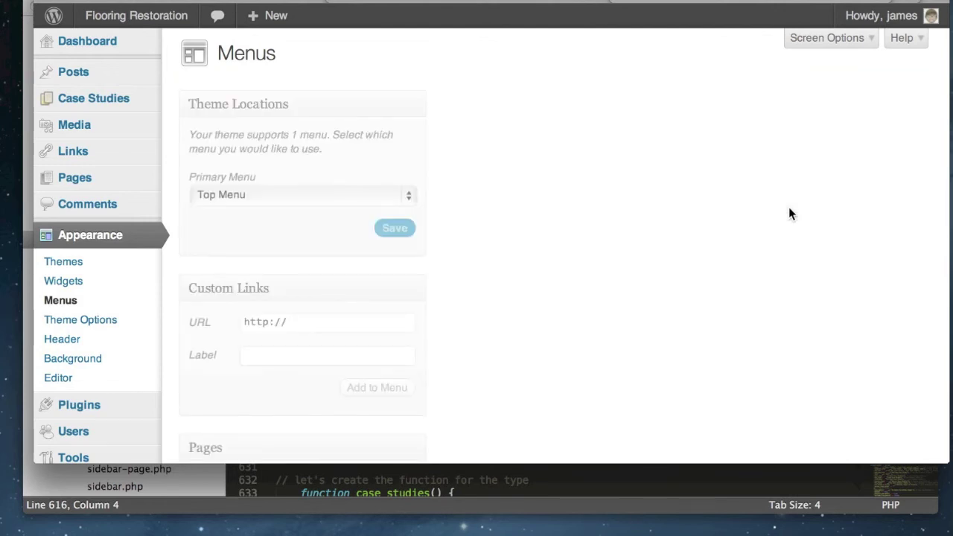
pyautogui.click(607, 102)
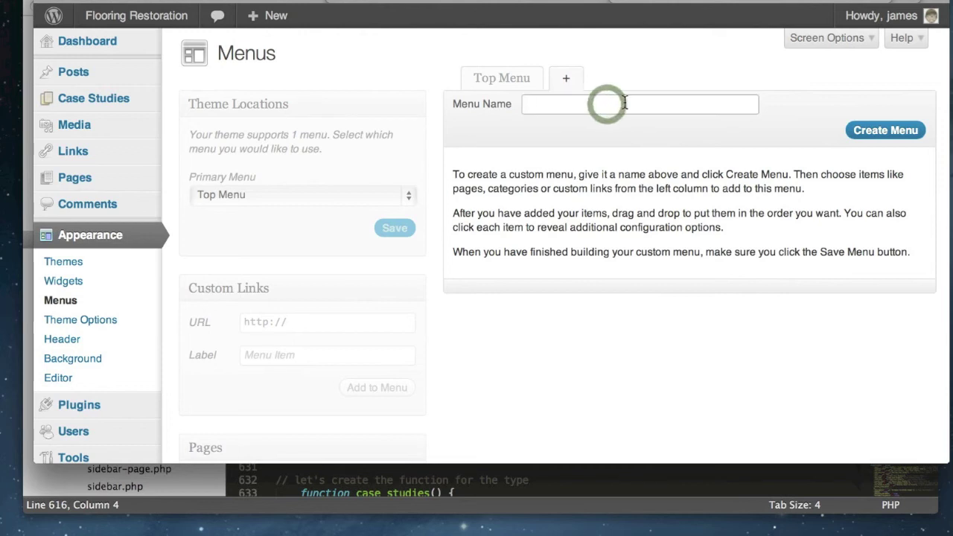
pyautogui.write('Bottom Meny')
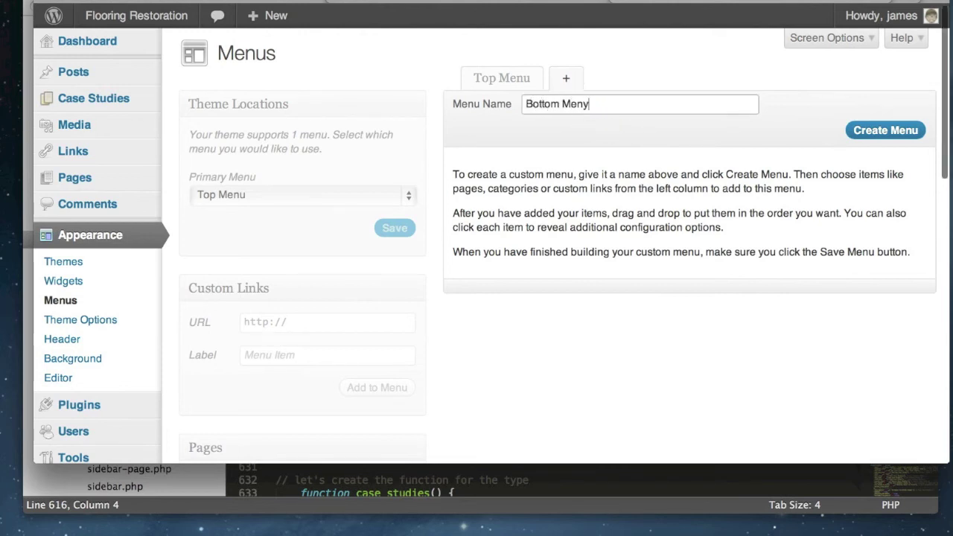
pyautogui.press('BackSpace')
pyautogui.click(885, 131)
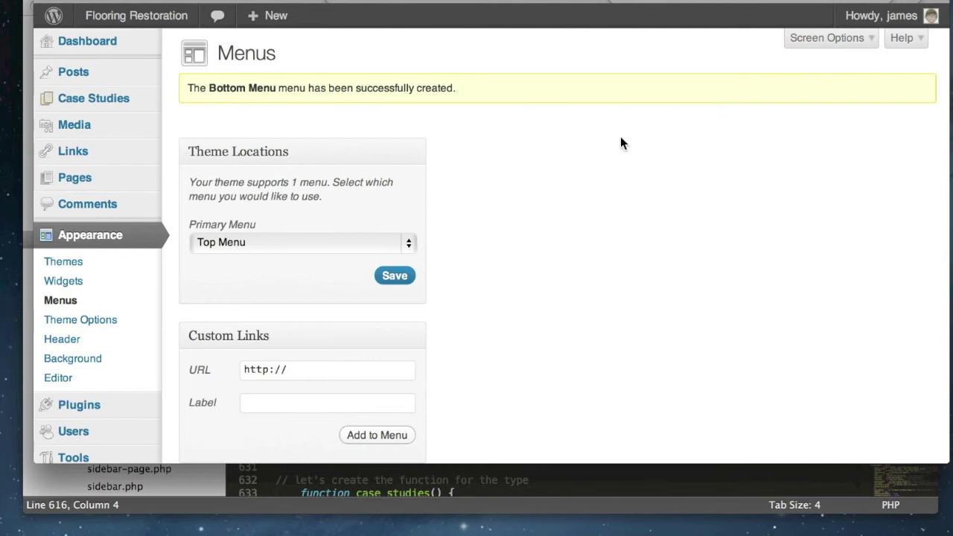
# Step: Review the menus available for the theme's Primary Menu location, keeping Top Menu selected
pyautogui.scroll(-2, 634, 170)
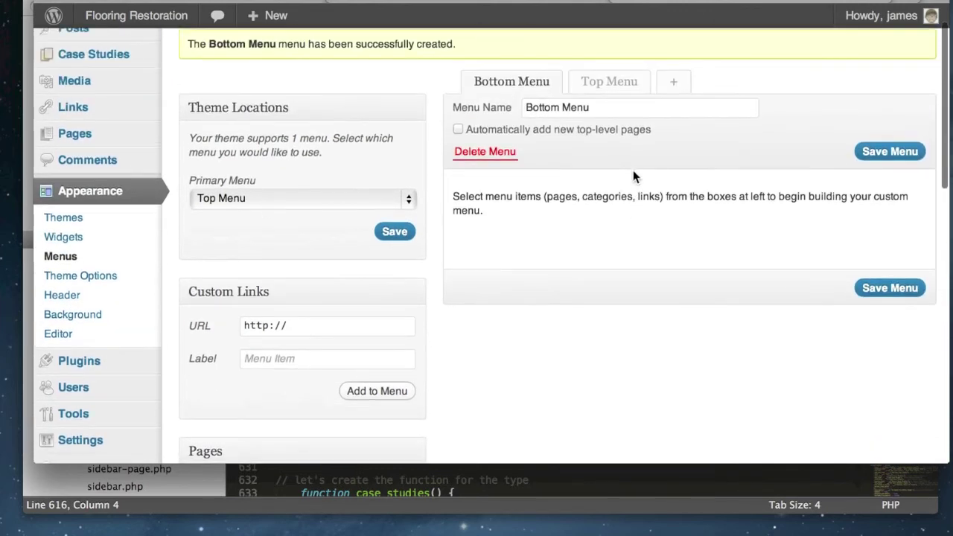
pyautogui.click(398, 199)
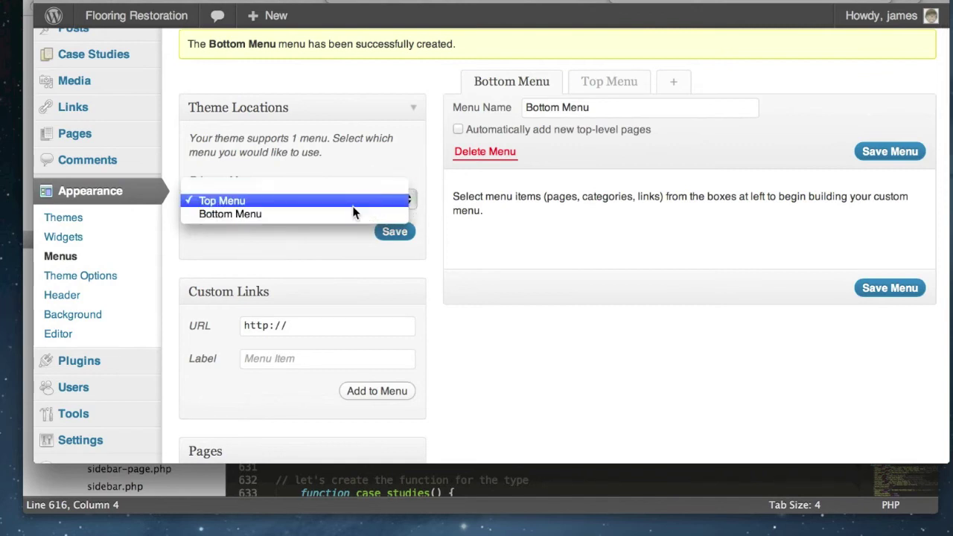
pyautogui.click(513, 253)
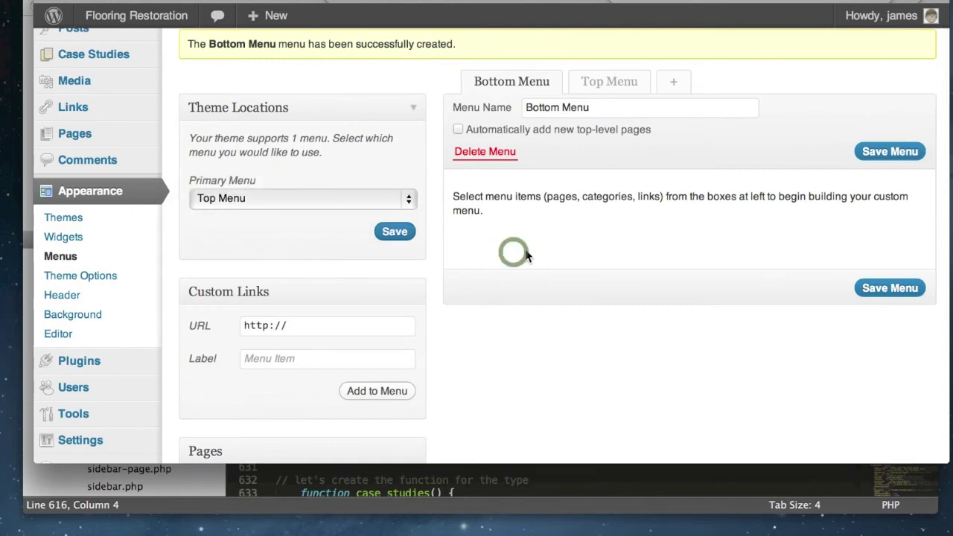
# Step: Add the Home, Privacy & Cookies Policy, Terms & Conditions and Contact pages to Bottom Menu
pyautogui.scroll(-5, 525, 249)
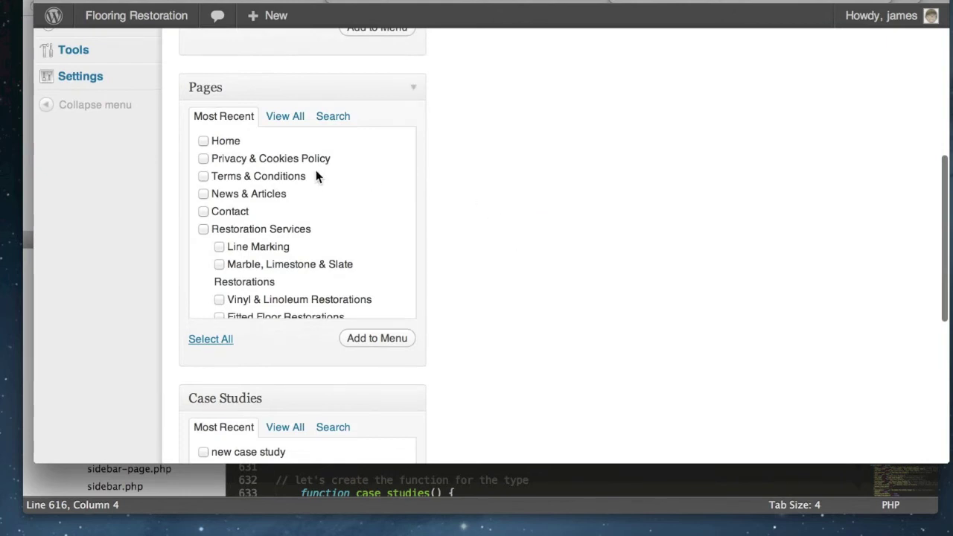
pyautogui.click(204, 142)
pyautogui.click(204, 158)
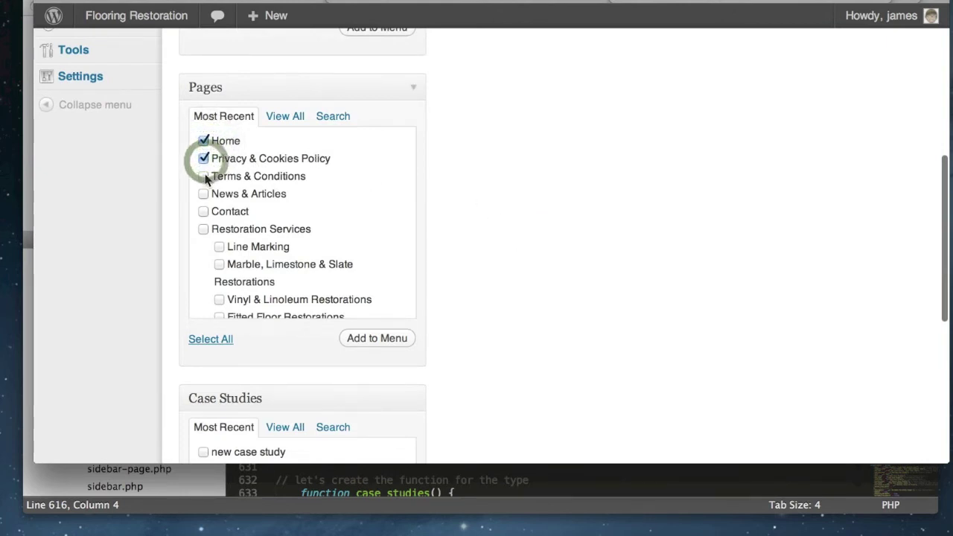
pyautogui.click(204, 175)
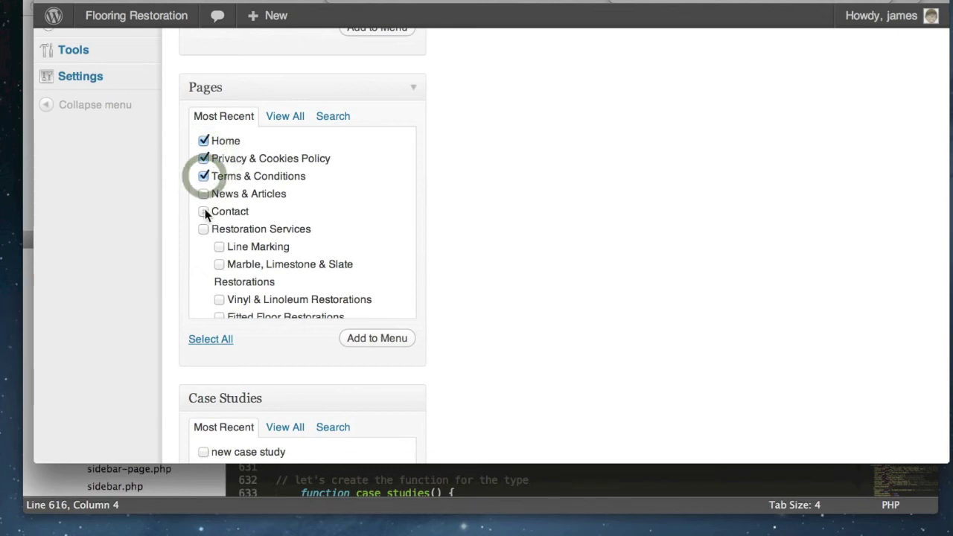
pyautogui.click(205, 212)
pyautogui.scroll(-5, 268, 217)
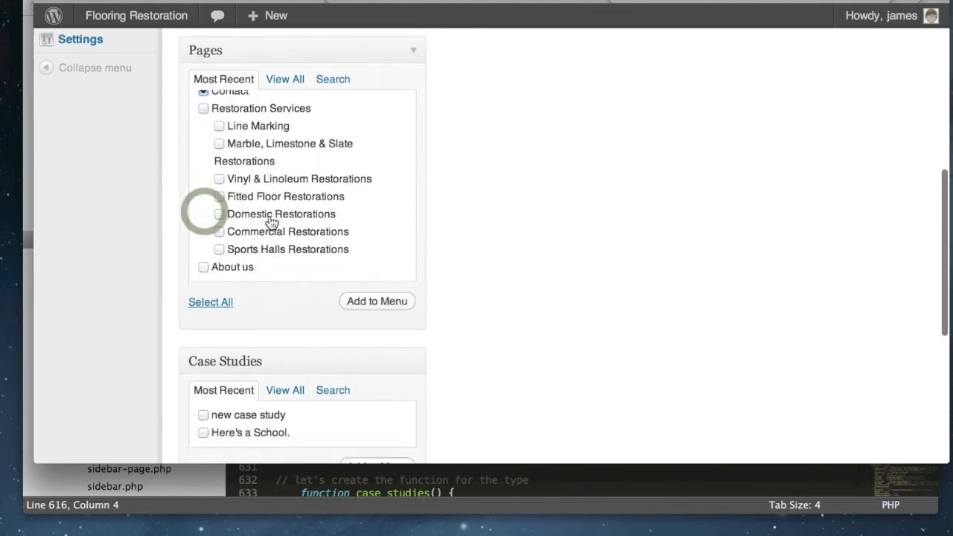
pyautogui.click(370, 288)
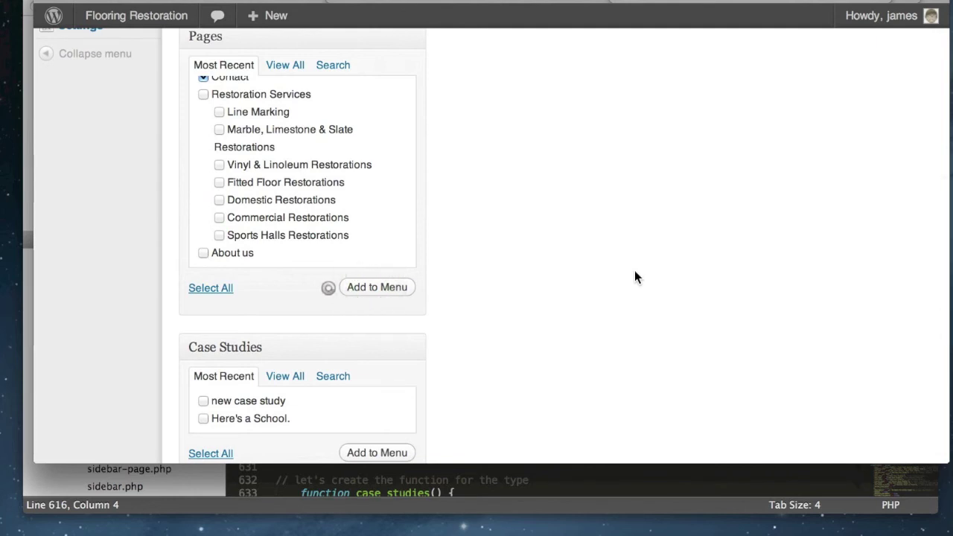
pyautogui.scroll(10, 636, 275)
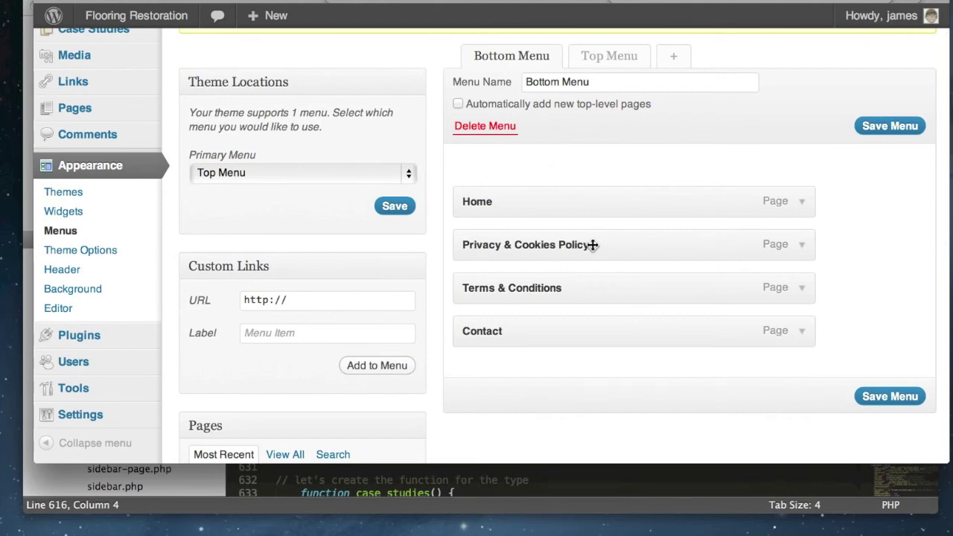
# Step: Add a custom link to /sitemap.xml labelled XML Sitemap to Bottom Menu and save the menu
pyautogui.scroll(-5, 428, 324)
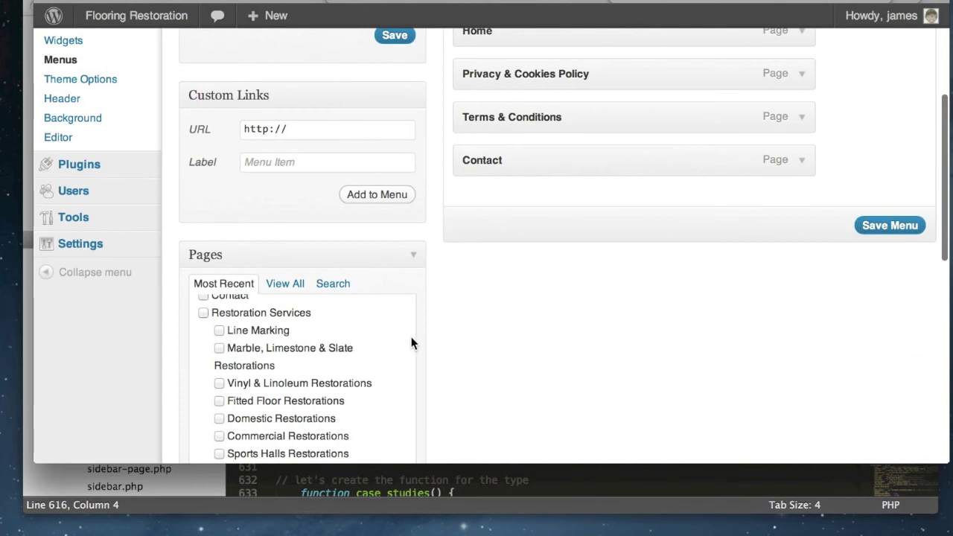
pyautogui.scroll(-4, 406, 337)
pyautogui.scroll(7, 463, 343)
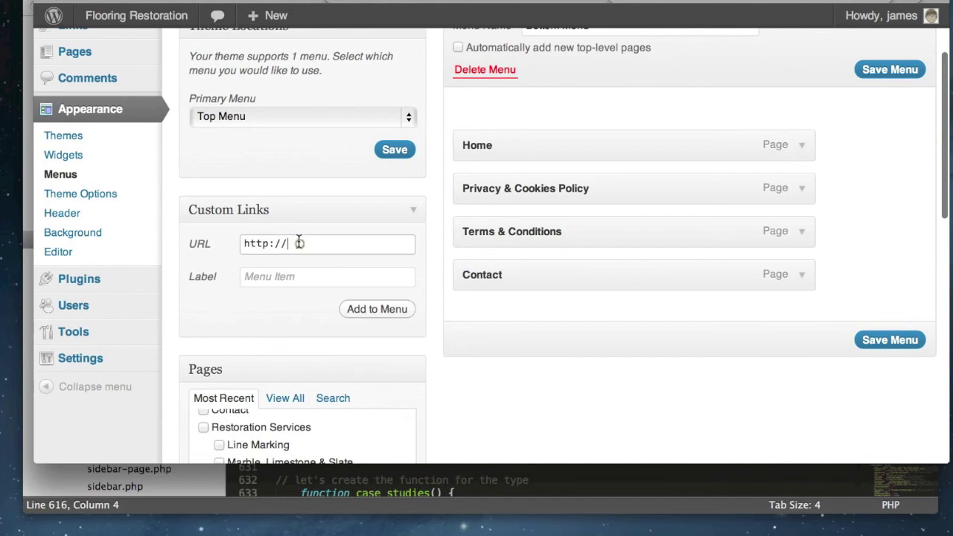
pyautogui.moveTo(298, 245); pyautogui.dragTo(220, 231)
pyautogui.write('/sitemap.xml')
pyautogui.click(279, 273)
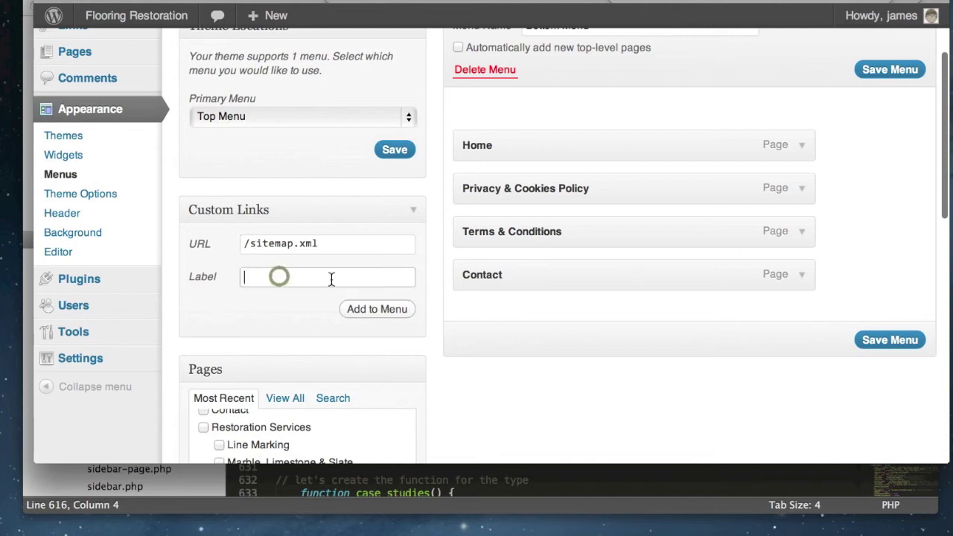
pyautogui.write('XML Sitemap')
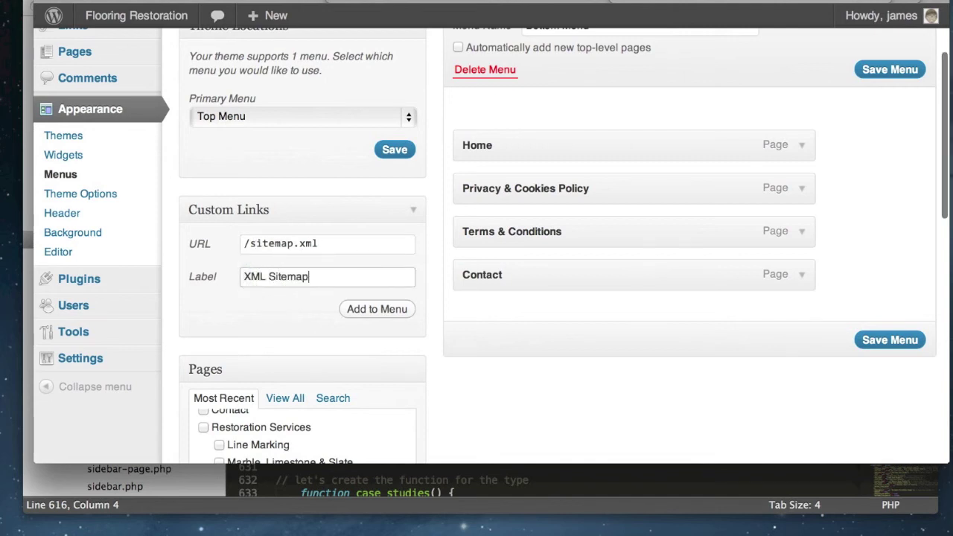
pyautogui.click(365, 311)
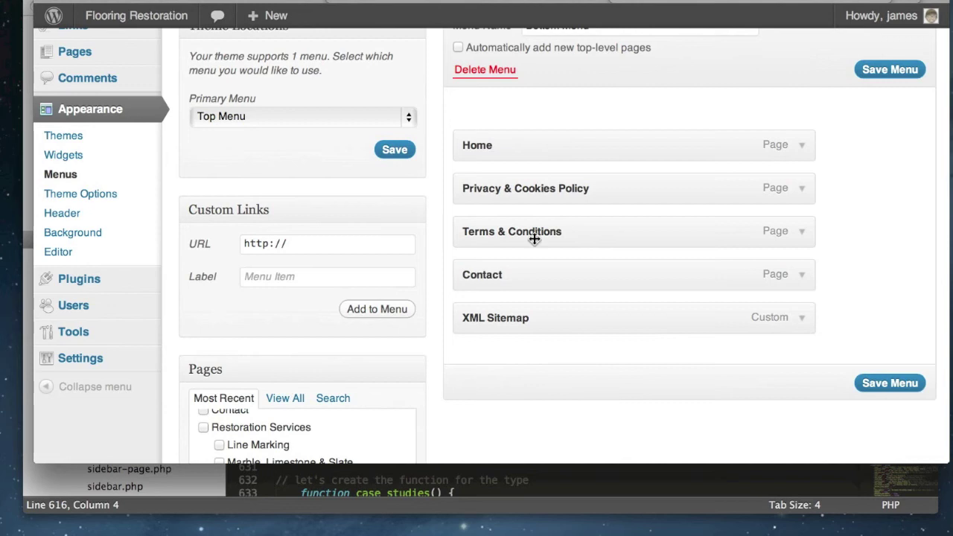
pyautogui.click(897, 384)
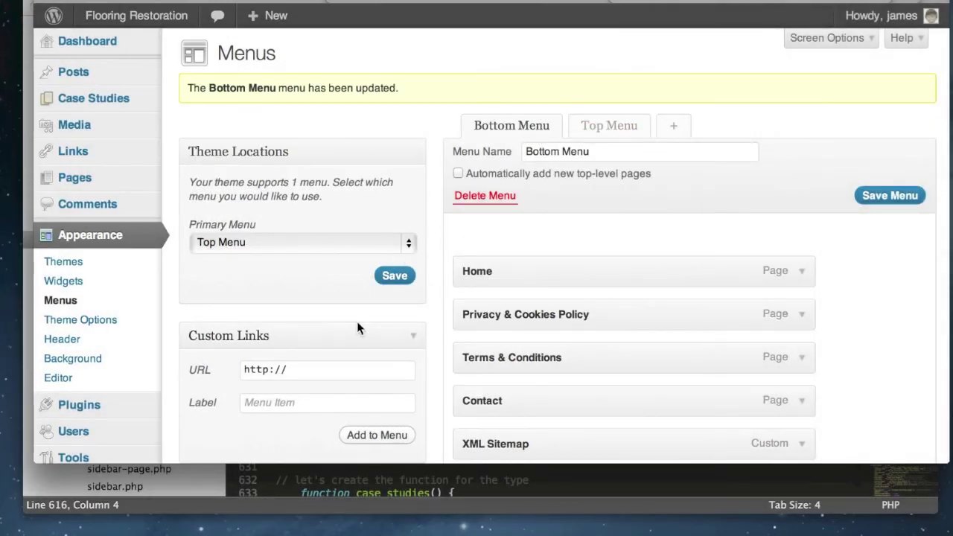
# Step: Switch to Sublime Text and examine the register_my_menus function in functions.php, including the footer-menu slug and Footer Menu name
pyautogui.click(327, 503)
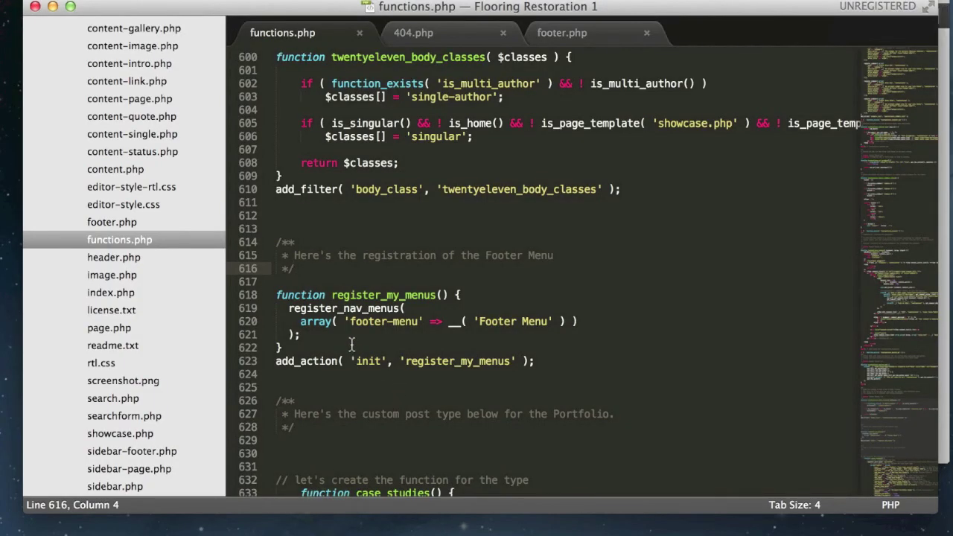
pyautogui.scroll(-1, 355, 344)
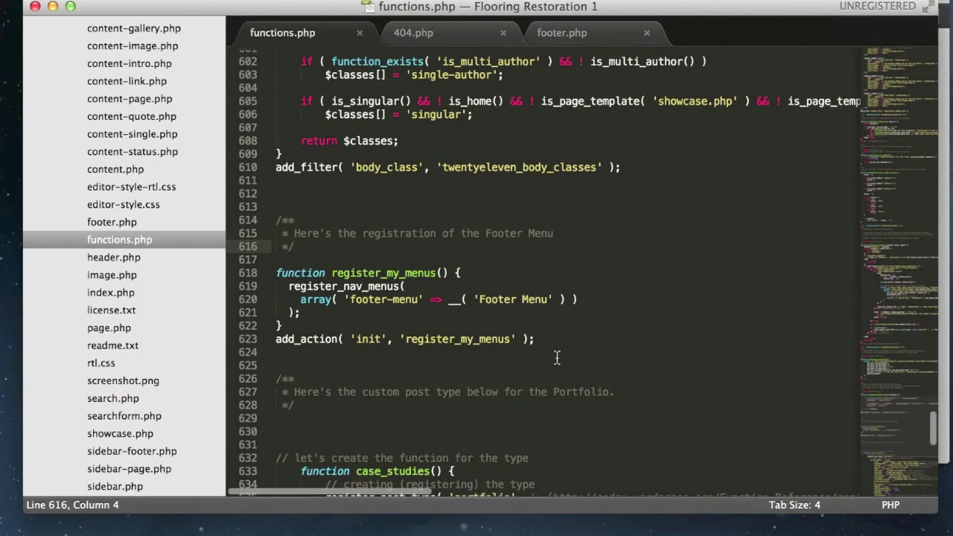
pyautogui.moveTo(560, 338); pyautogui.dragTo(278, 276)
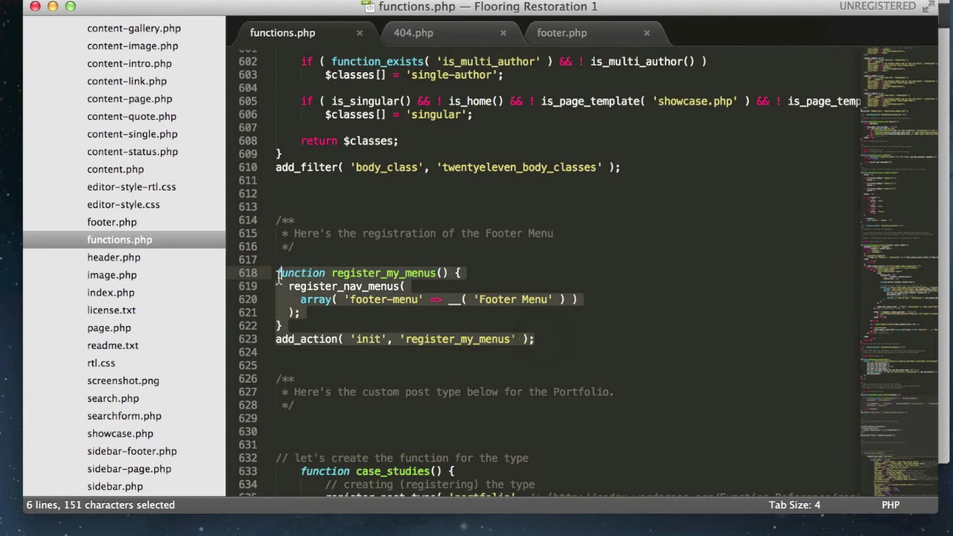
pyautogui.click(402, 320)
pyautogui.scroll(-5, 447, 283)
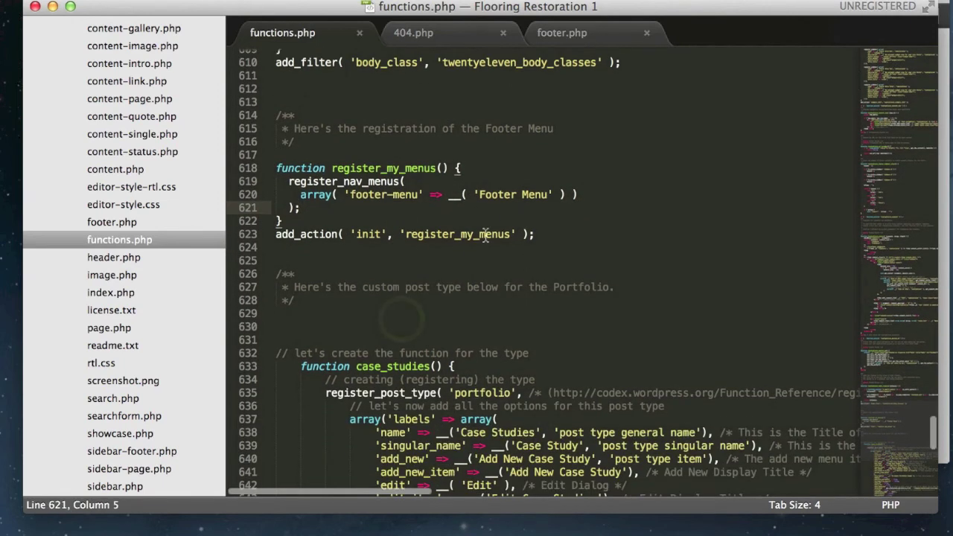
pyautogui.moveTo(548, 192); pyautogui.dragTo(483, 193)
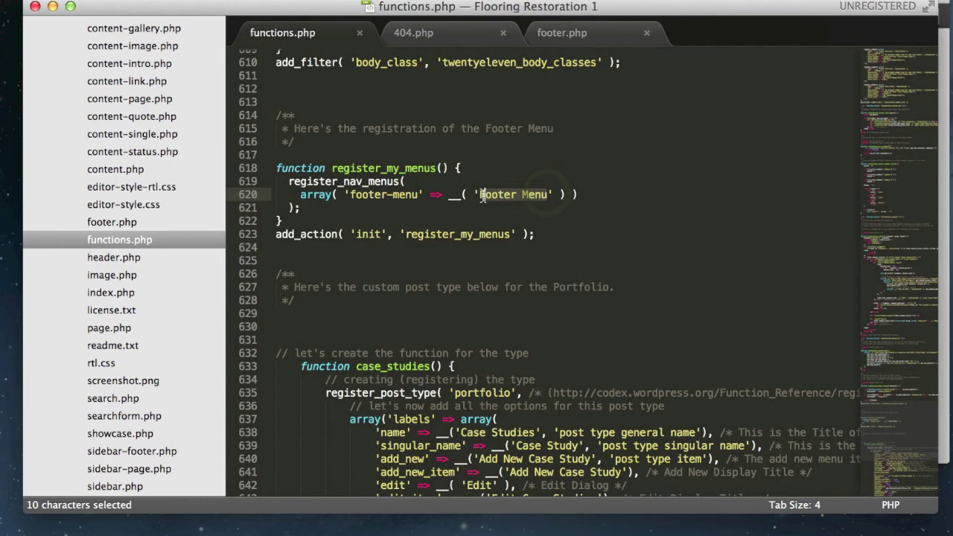
pyautogui.scroll(-1, 412, 179)
pyautogui.click(406, 188)
pyautogui.moveTo(344, 188); pyautogui.dragTo(387, 188)
pyautogui.click(411, 188)
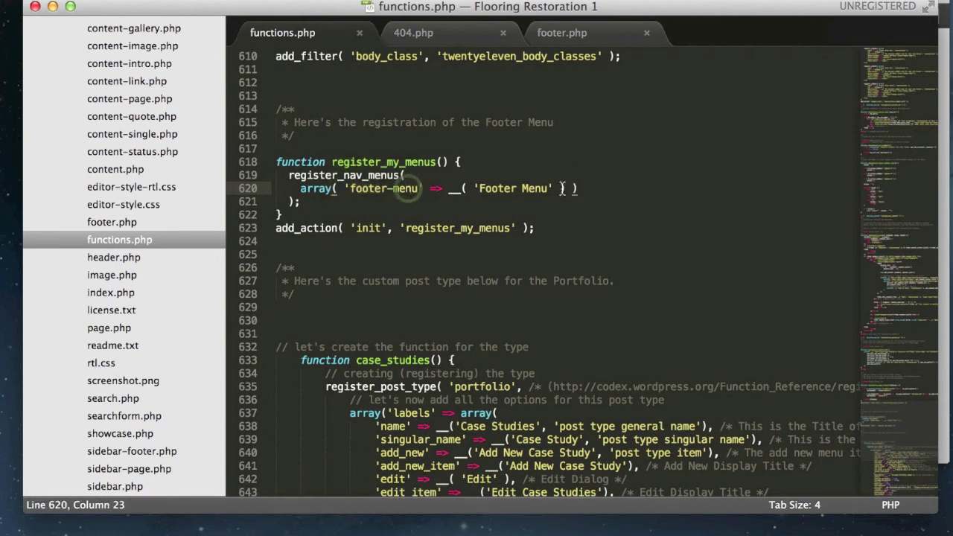
pyautogui.moveTo(563, 188); pyautogui.dragTo(442, 188)
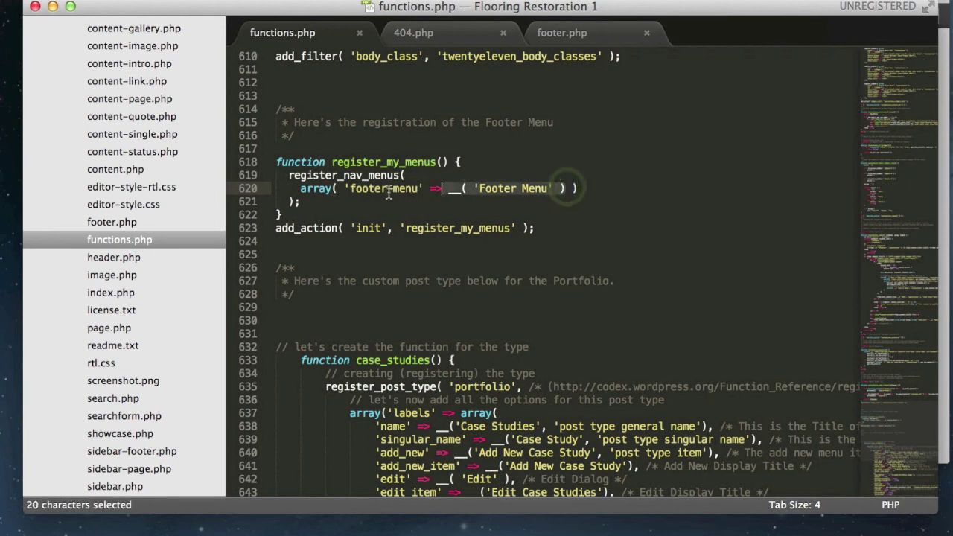
# Step: Try duplicating the 'footer-menu' => __( 'Footer Menu' ) entry within the array after a comma, and undo the addition
pyautogui.click(387, 188)
pyautogui.moveTo(345, 189); pyautogui.dragTo(568, 191)
pyautogui.hotkey('ctrl', 'c')
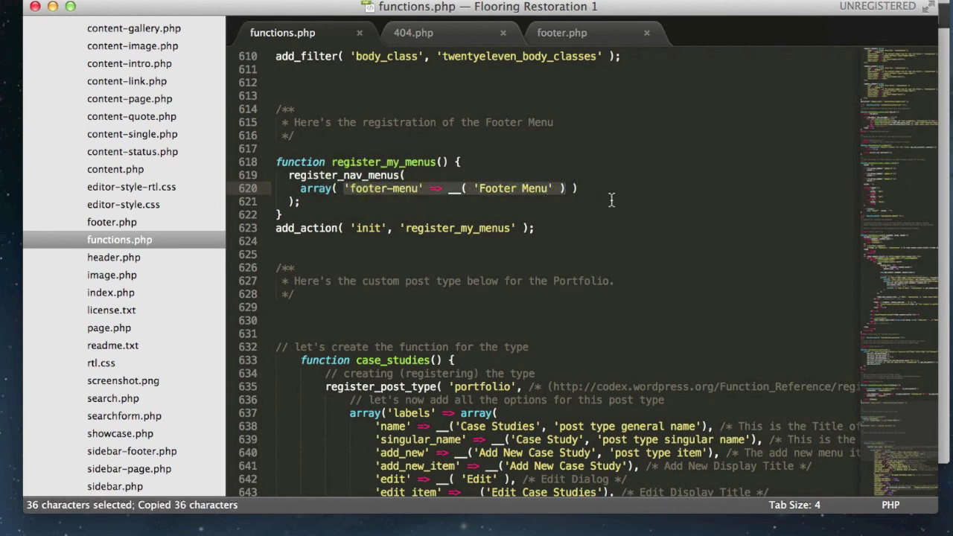
pyautogui.press('Right')
pyautogui.write(',')
pyautogui.hotkey('ctrl', 'v')
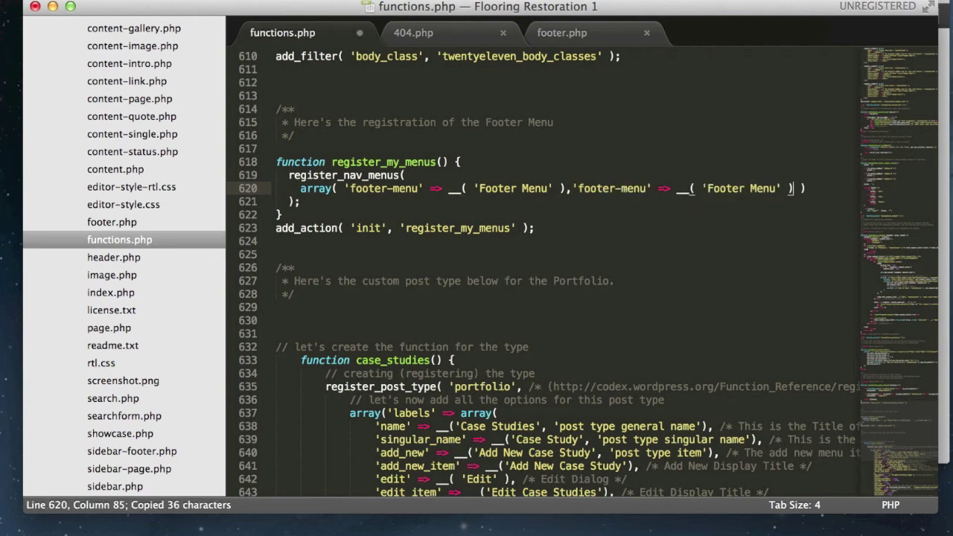
pyautogui.press('super+z')
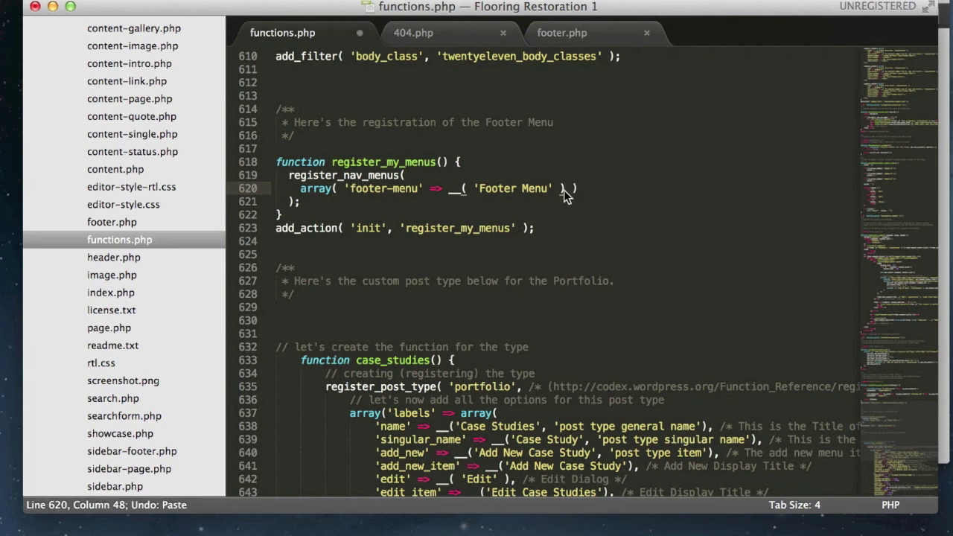
# Step: Save functions.php with the Footer Menu registration and review the whole register_my_menus block
pyautogui.press('super+s')
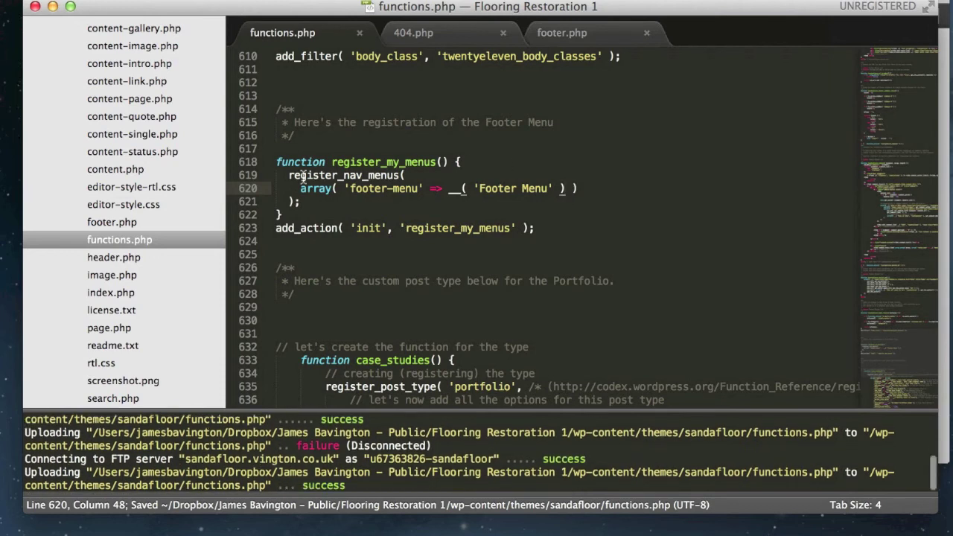
pyautogui.moveTo(277, 161); pyautogui.dragTo(542, 232)
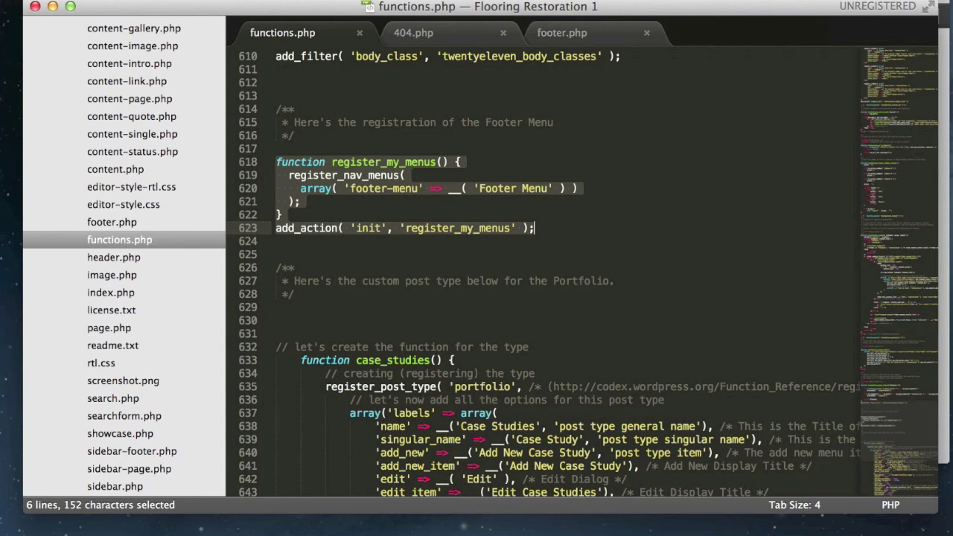
pyautogui.click(536, 147)
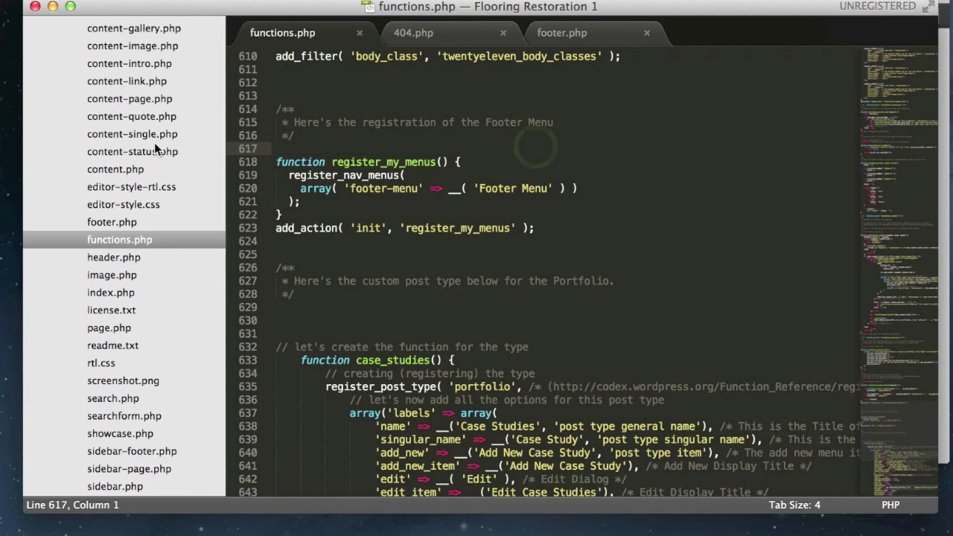
# Step: Locate functions.php inside the sandafloor theme folder of the project
pyautogui.scroll(10, 154, 141)
pyautogui.scroll(3, 149, 138)
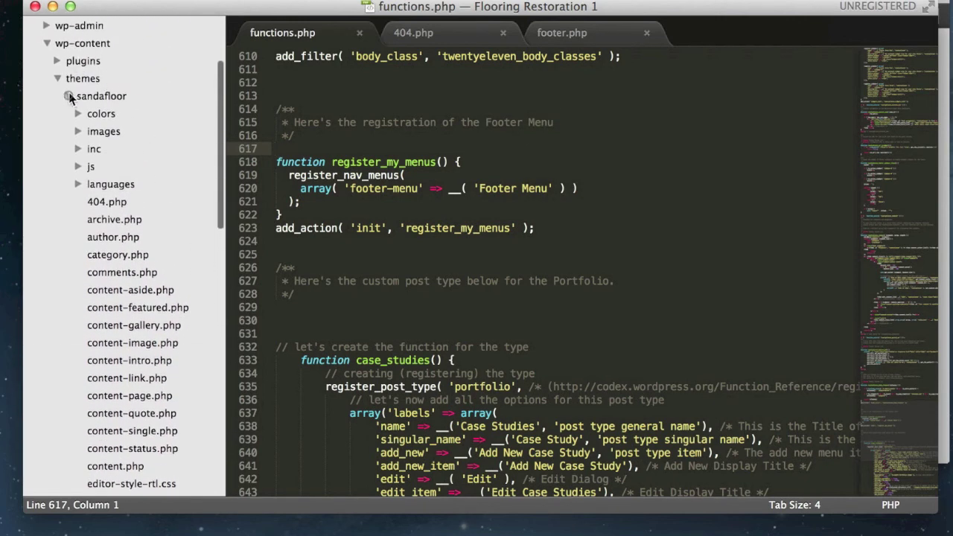
pyautogui.click(68, 97)
pyautogui.click(68, 96)
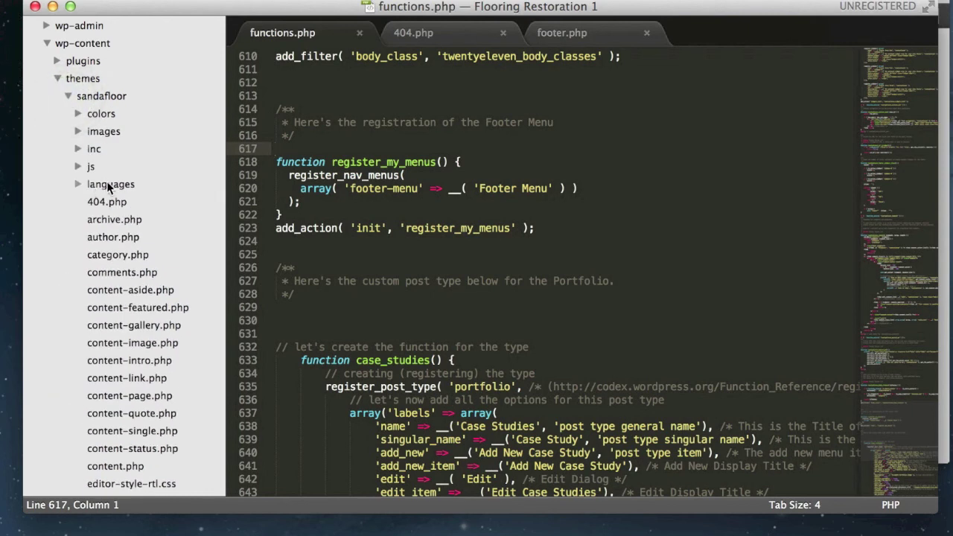
pyautogui.scroll(-10, 110, 183)
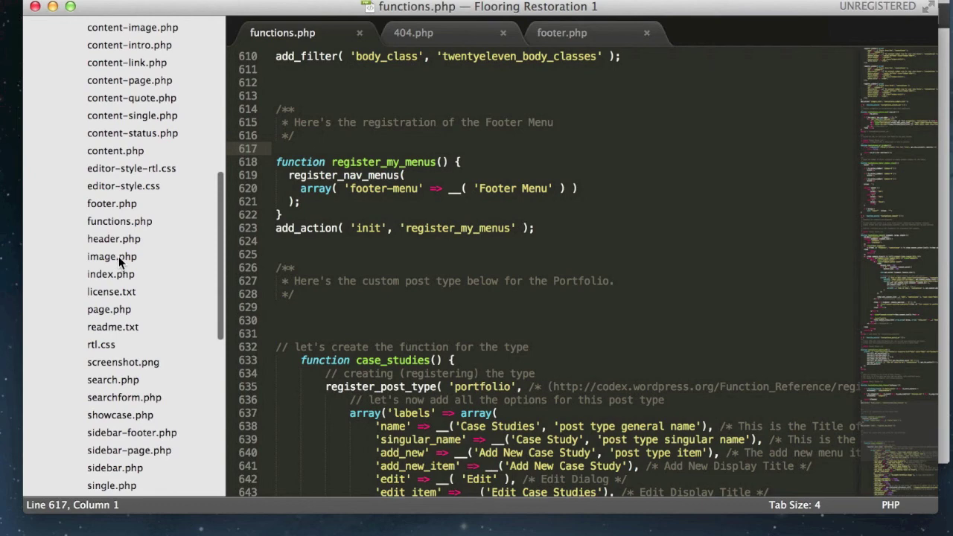
pyautogui.click(119, 221)
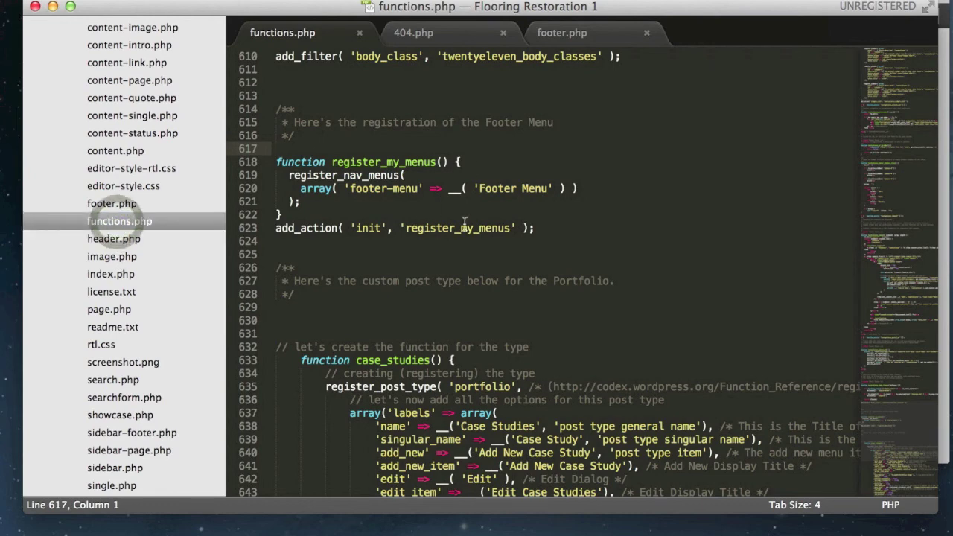
# Step: Switch back to Safari and reload the Menus page, resending the form
pyautogui.press('super+Tab')
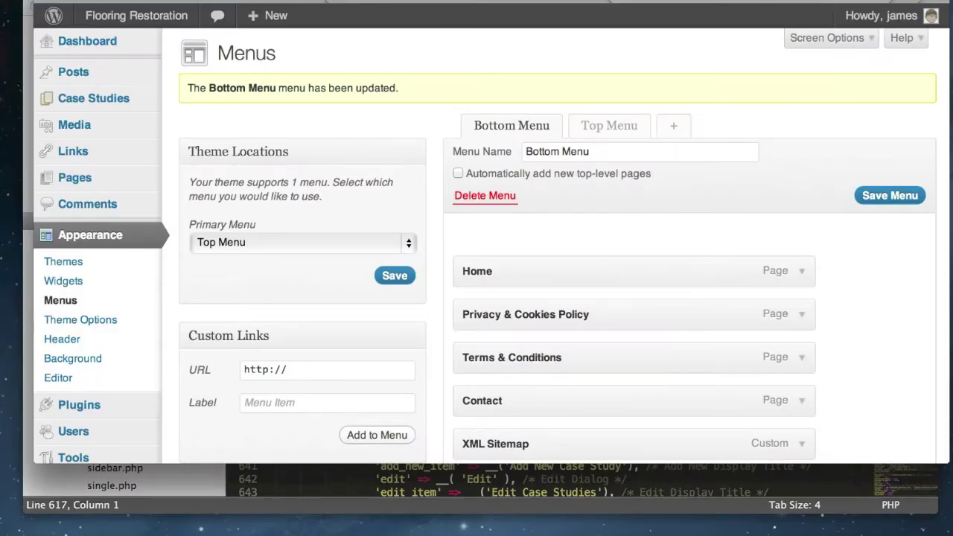
pyautogui.press('super+r')
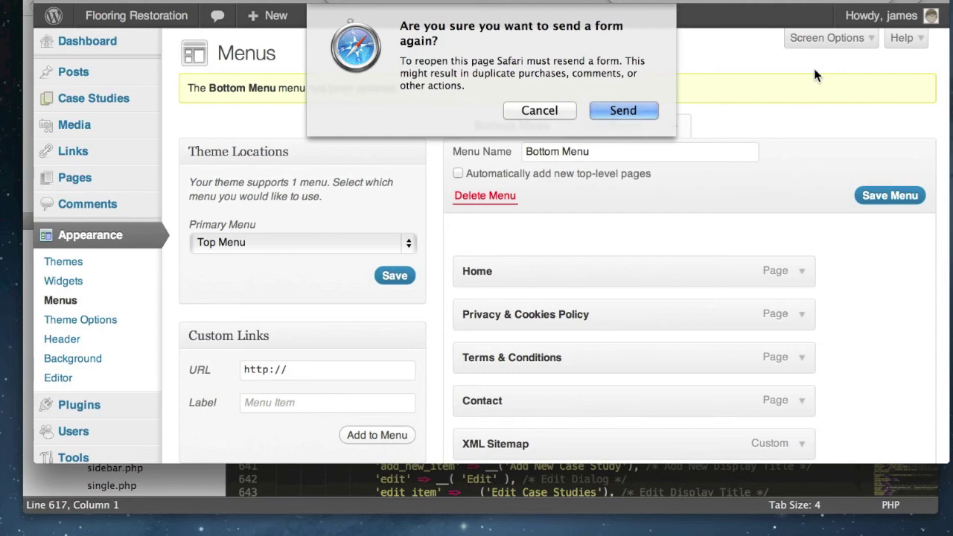
pyautogui.click(640, 111)
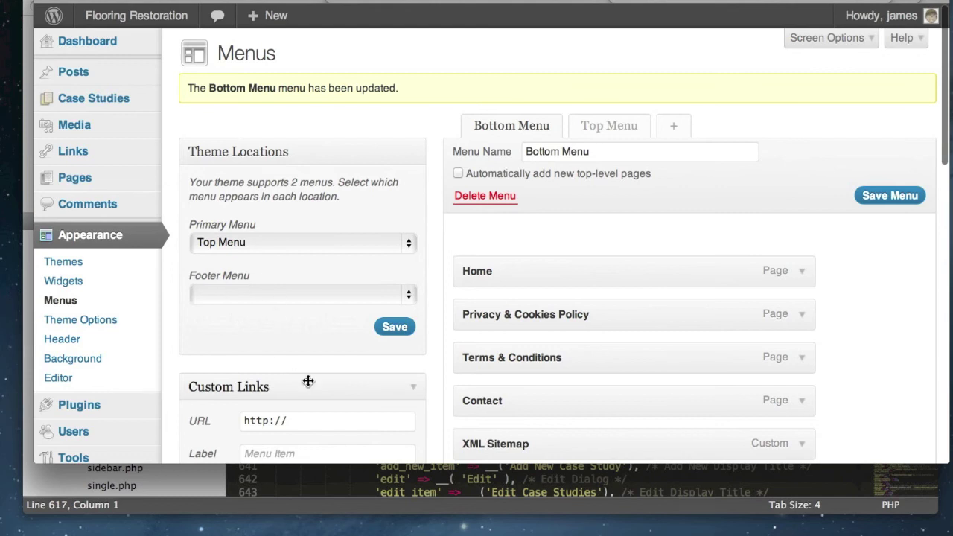
# Step: Assign Bottom Menu to the Footer Menu theme location and save the theme locations
pyautogui.click(388, 294)
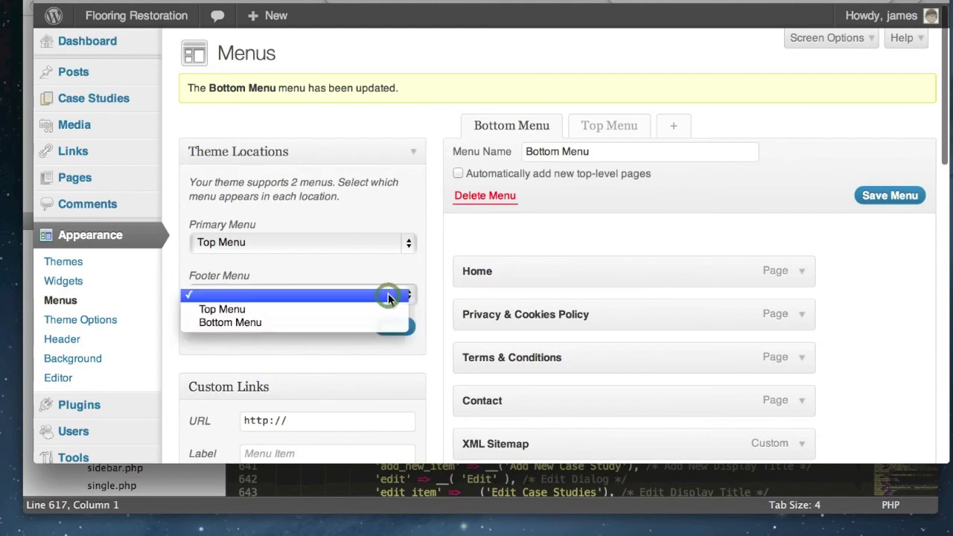
pyautogui.click(378, 321)
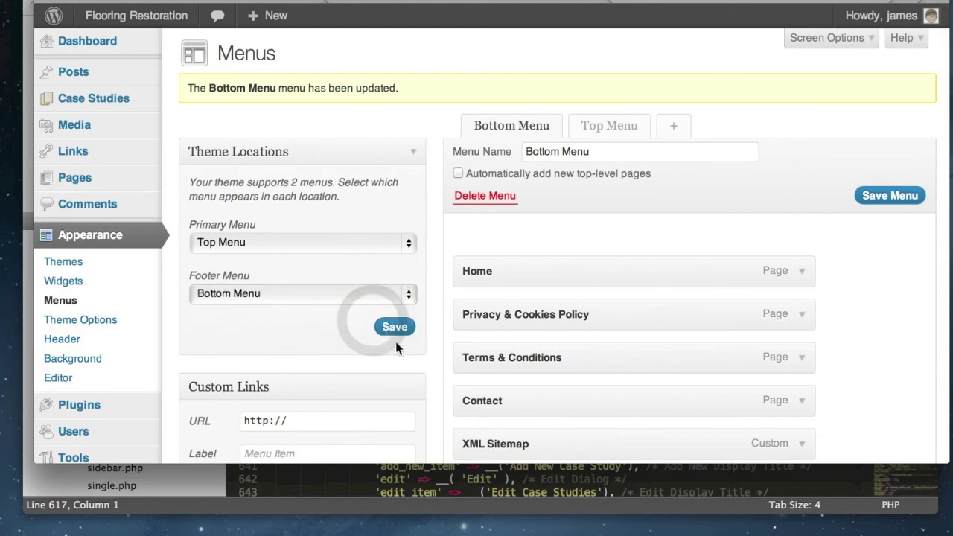
pyautogui.click(396, 327)
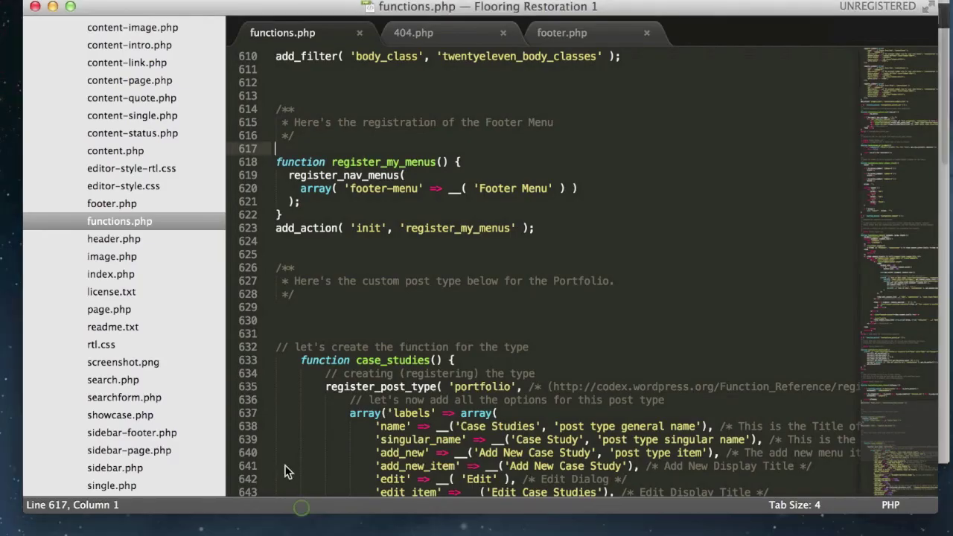
# Step: Switch to Sublime Text, open footer.php and uncomment the wp_nav_menu call for 'footer-menu' in the site-generator div
pyautogui.click(300, 505)
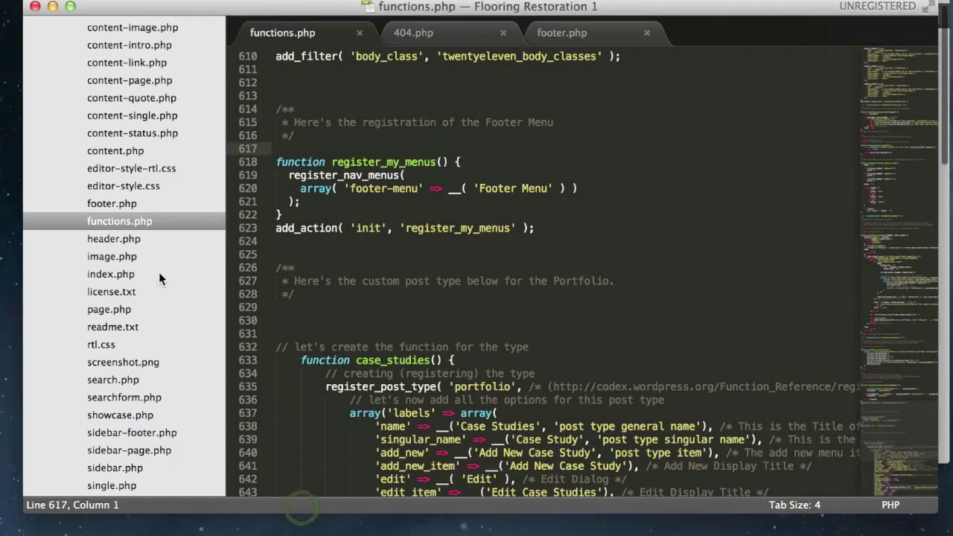
pyautogui.click(116, 205)
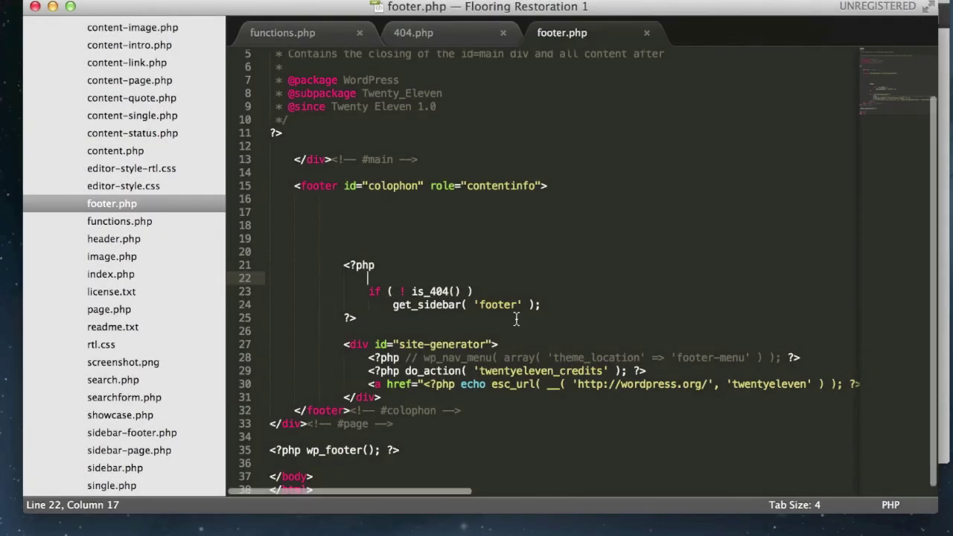
pyautogui.click(430, 358)
pyautogui.press('BackSpace')
pyautogui.press('BackSpace')
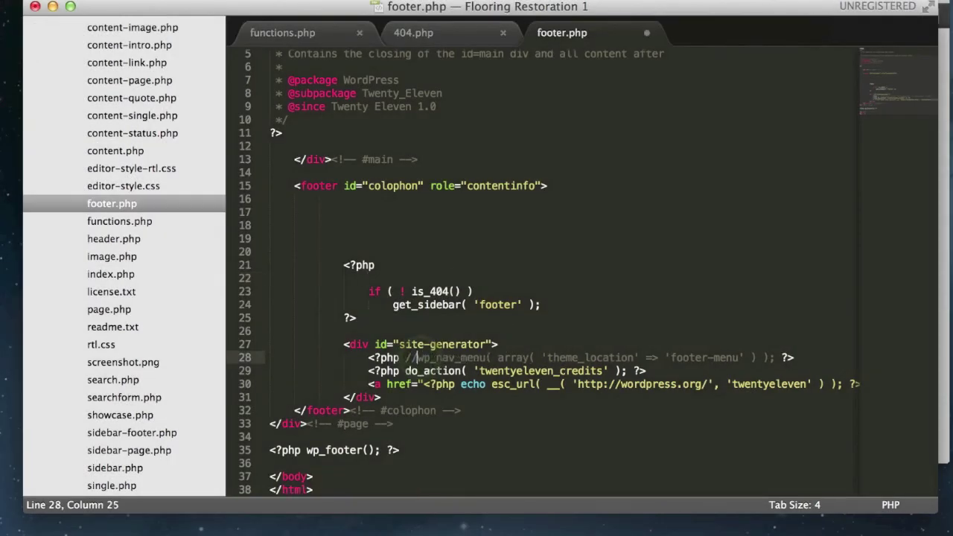
pyautogui.press('BackSpace')
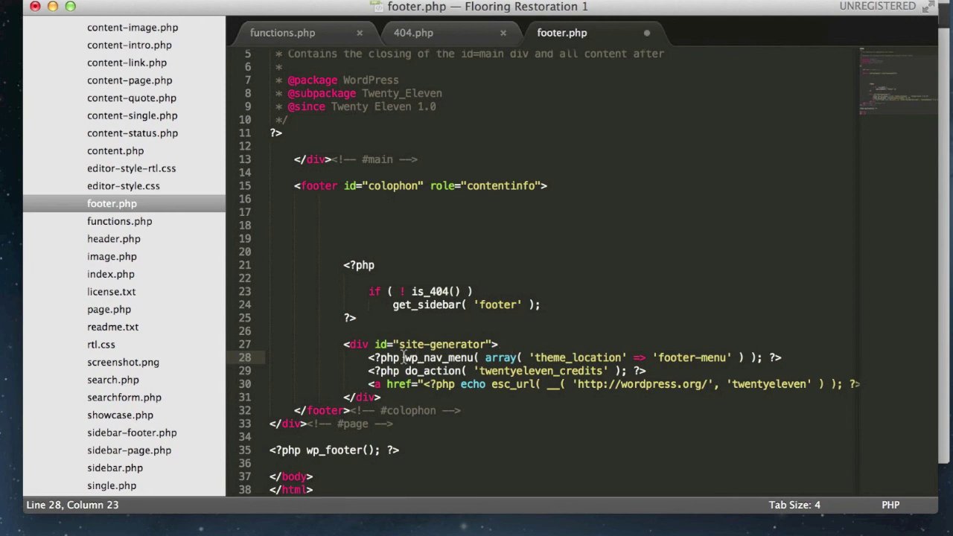
# Step: Review the wp_nav_menu function name and its 'footer-menu' theme location, and save footer.php
pyautogui.moveTo(406, 358); pyautogui.dragTo(466, 358)
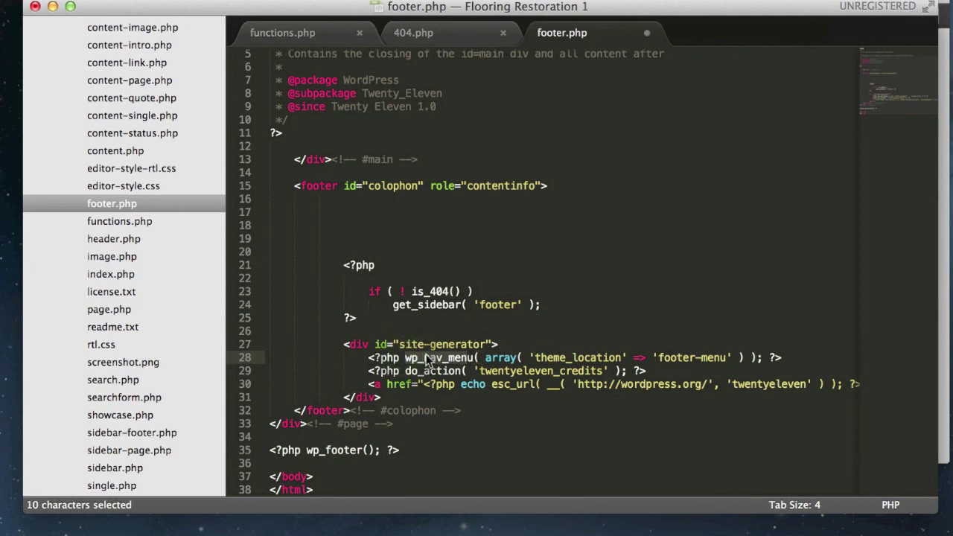
pyautogui.click(441, 360)
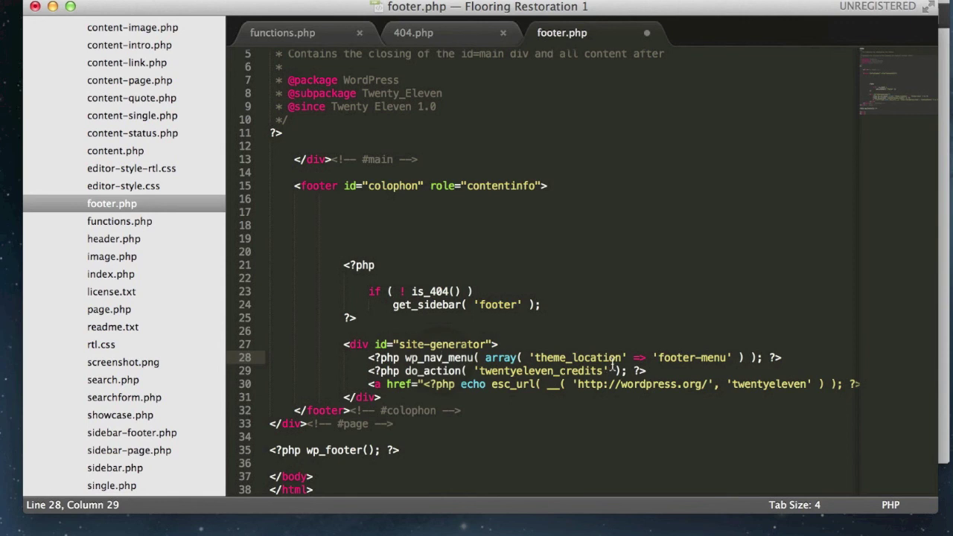
pyautogui.moveTo(724, 357); pyautogui.dragTo(659, 357)
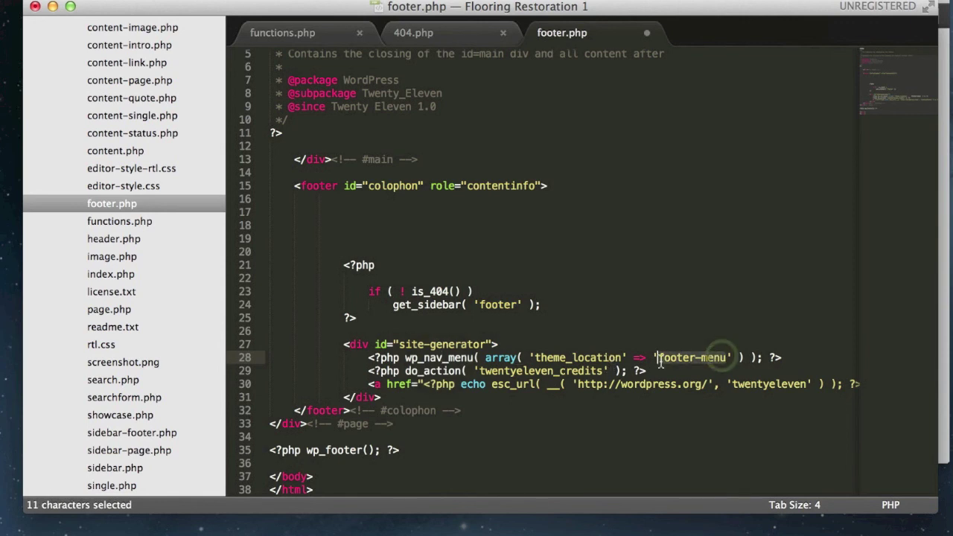
pyautogui.click(669, 329)
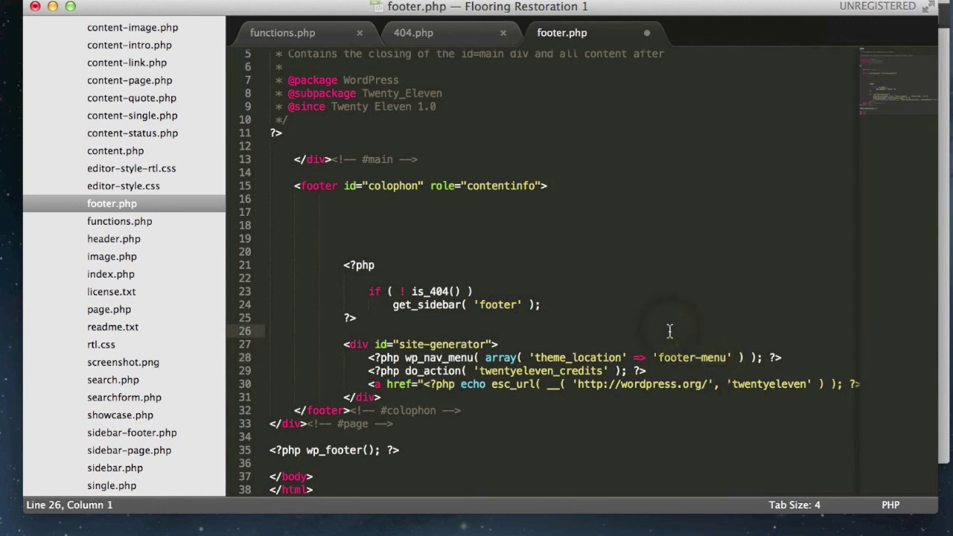
pyautogui.press('super+s')
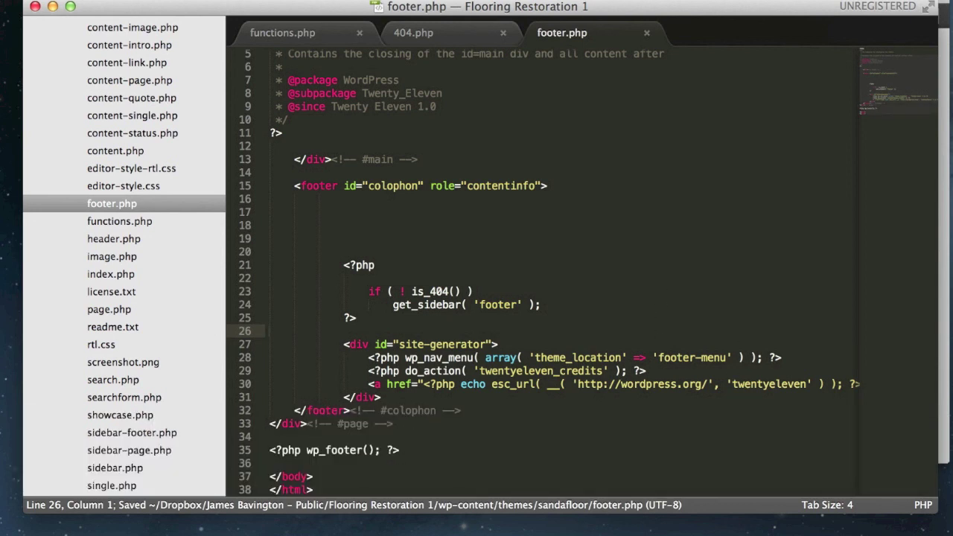
# Step: Switch to Safari, reload the Flooring Restoration site page and check the menu in its footer
pyautogui.press('super+Tab')
pyautogui.hotkey('ctrl', 'Tab')
pyautogui.press('super+r')
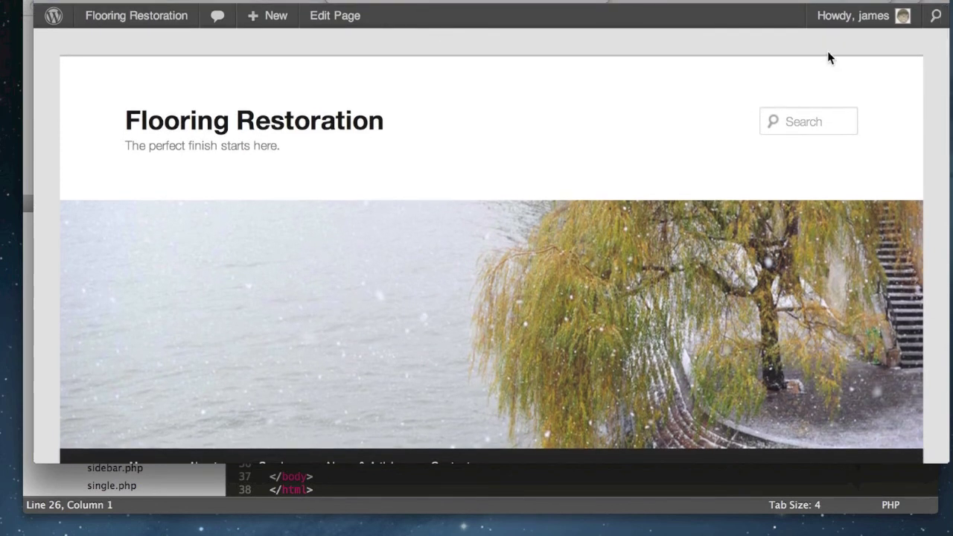
pyautogui.scroll(-15, 828, 57)
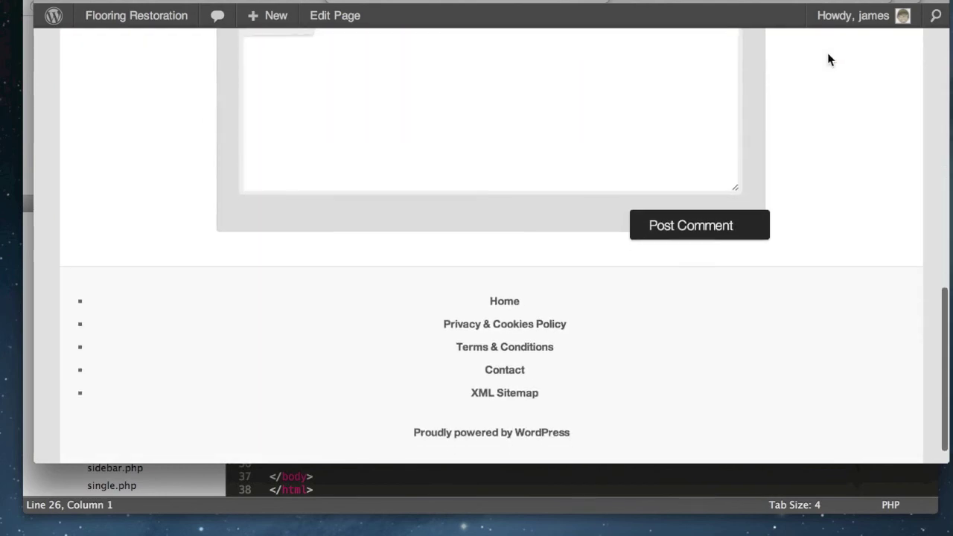
pyautogui.scroll(-2, 828, 58)
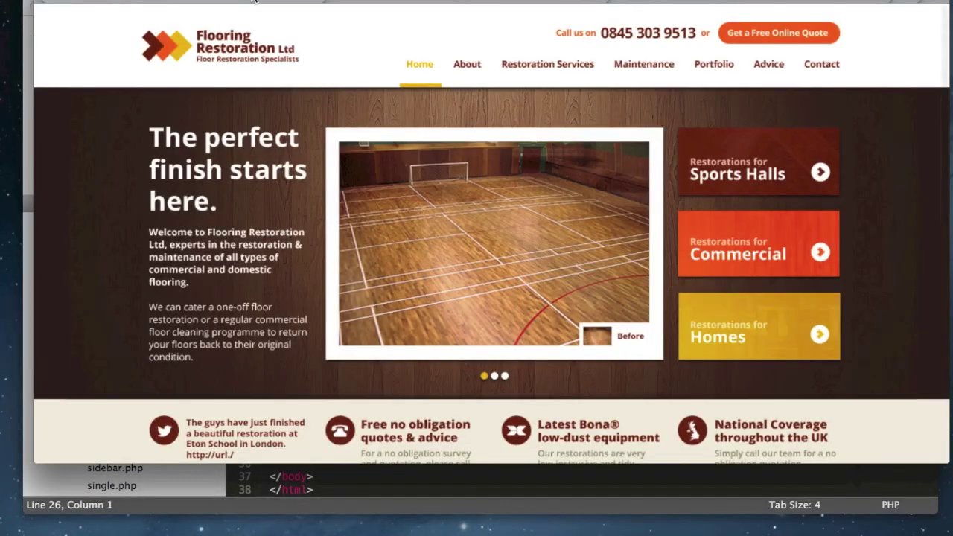
# Step: Compare the footer links and main navigation in the design mockup with the site page's footer menu
pyautogui.scroll(-15, 514, 225)
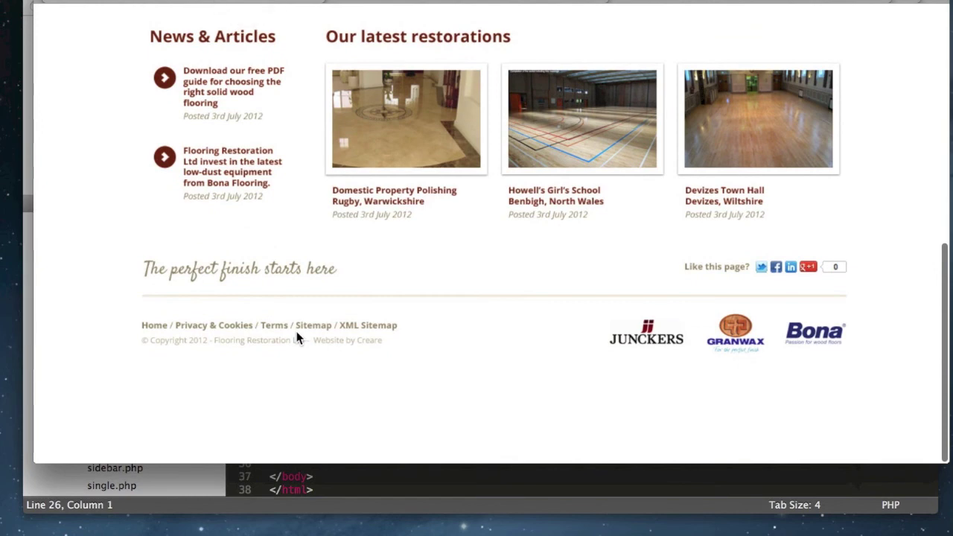
pyautogui.scroll(15, 345, 339)
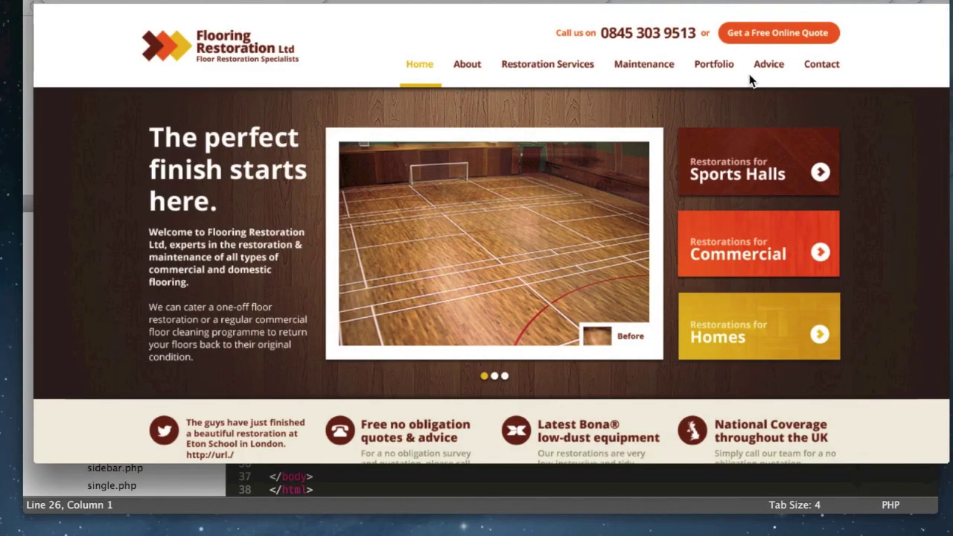
pyautogui.scroll(-15, 662, 206)
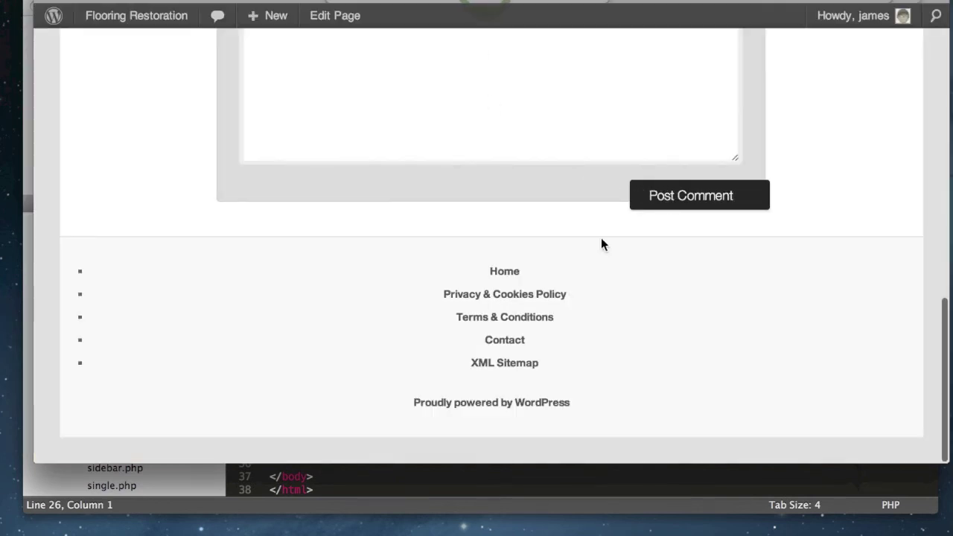
# Step: Examine the site's top navigation bar, the submenu under Services, and the links in the footer menu
pyautogui.scroll(15, 561, 254)
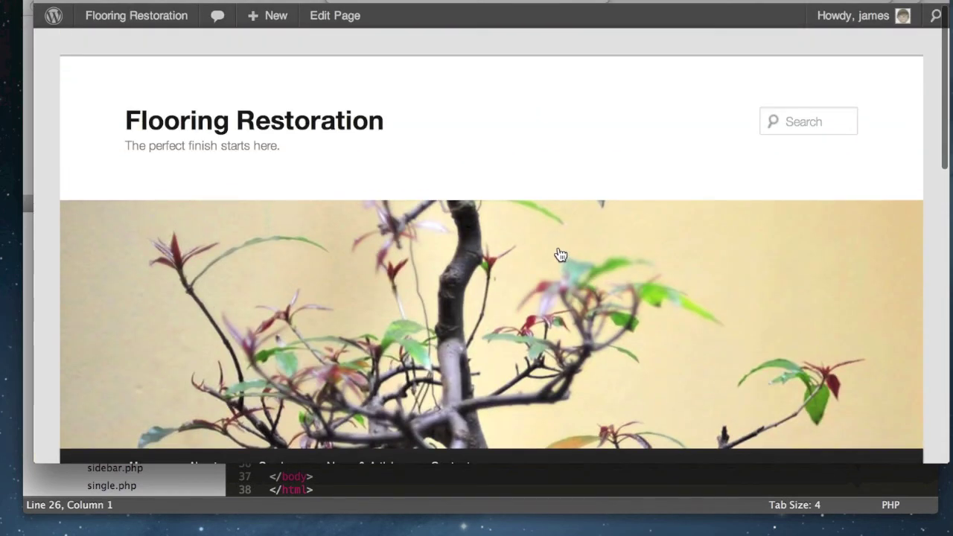
pyautogui.scroll(-3, 562, 253)
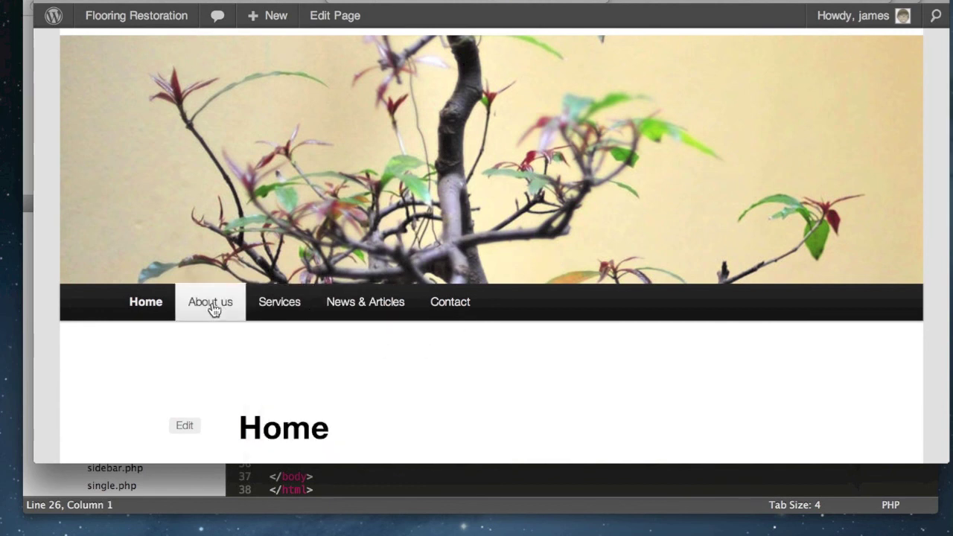
pyautogui.moveTo(269, 315)
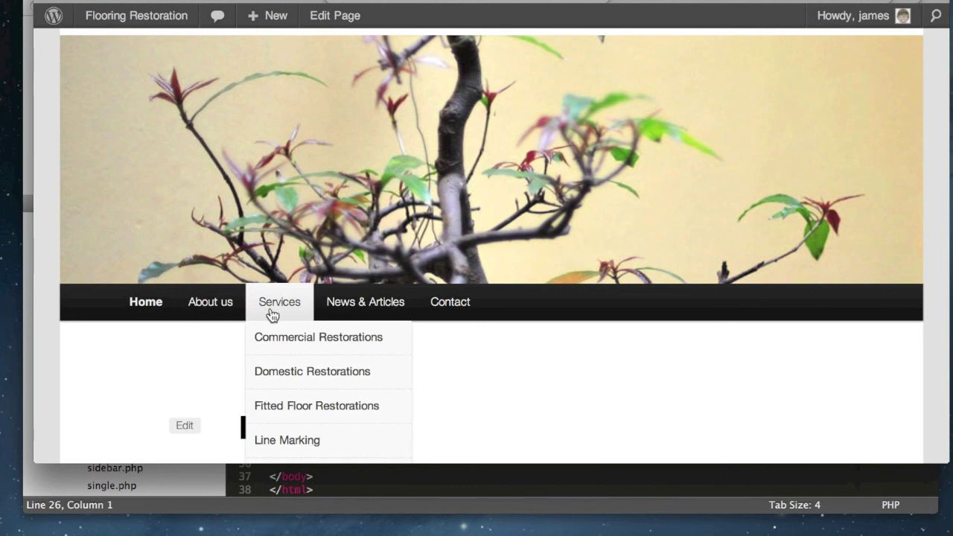
pyautogui.scroll(-2, 276, 315)
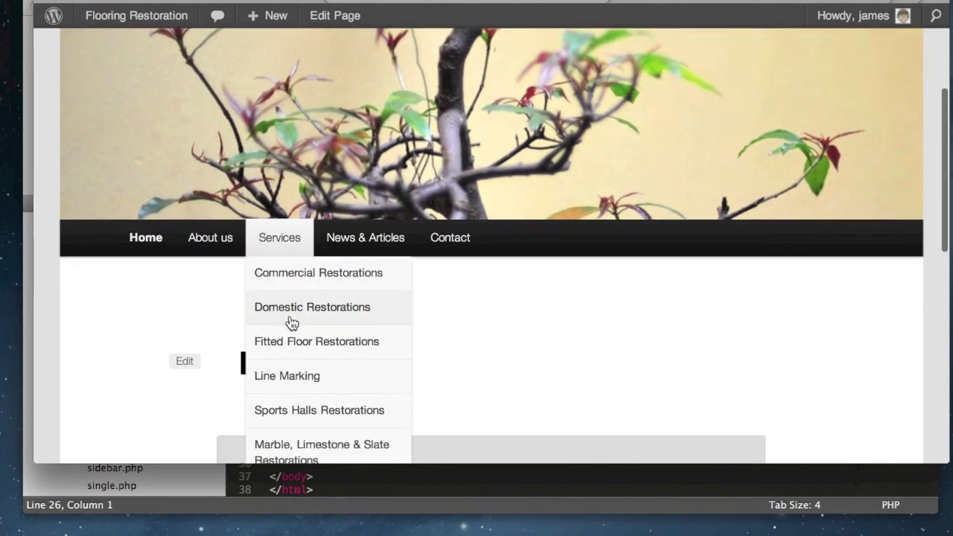
pyautogui.scroll(-1, 290, 322)
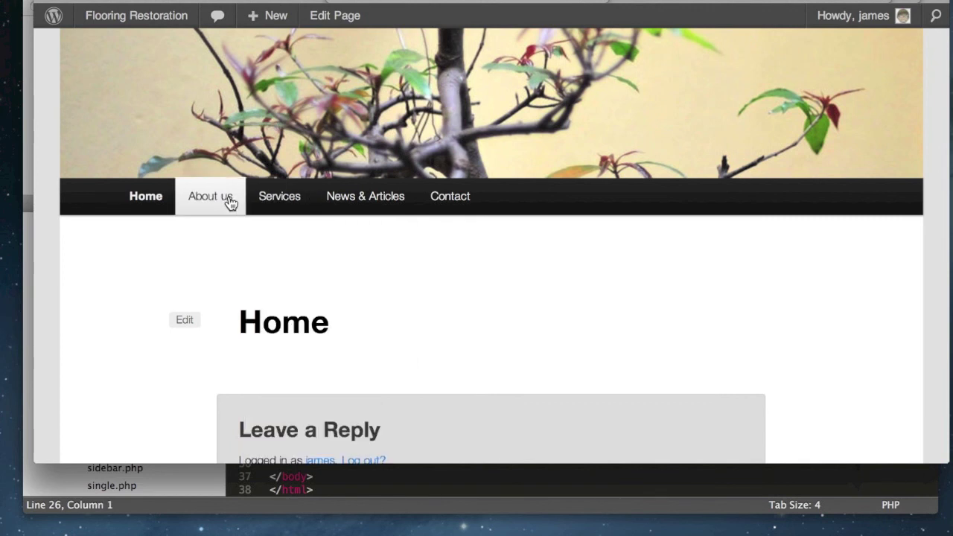
pyautogui.moveTo(298, 207)
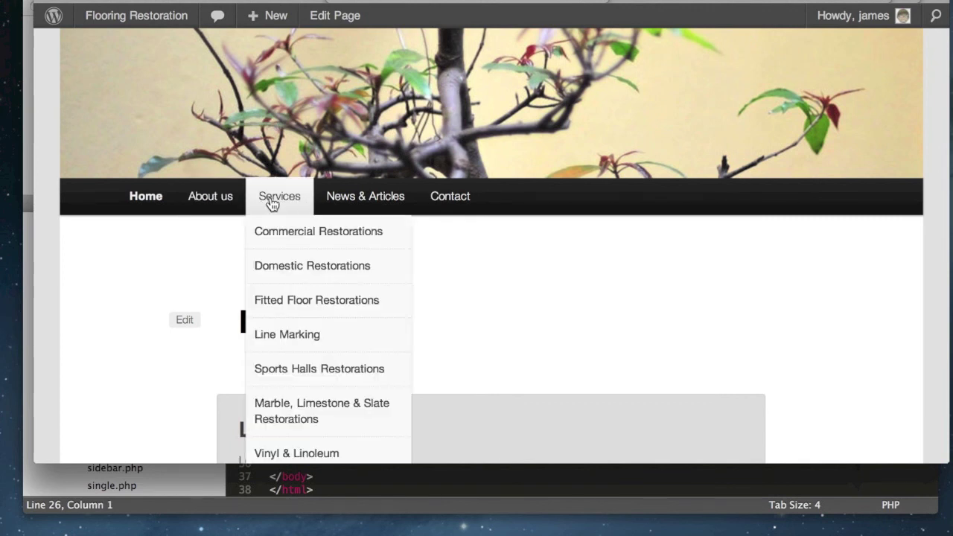
pyautogui.scroll(-10, 487, 283)
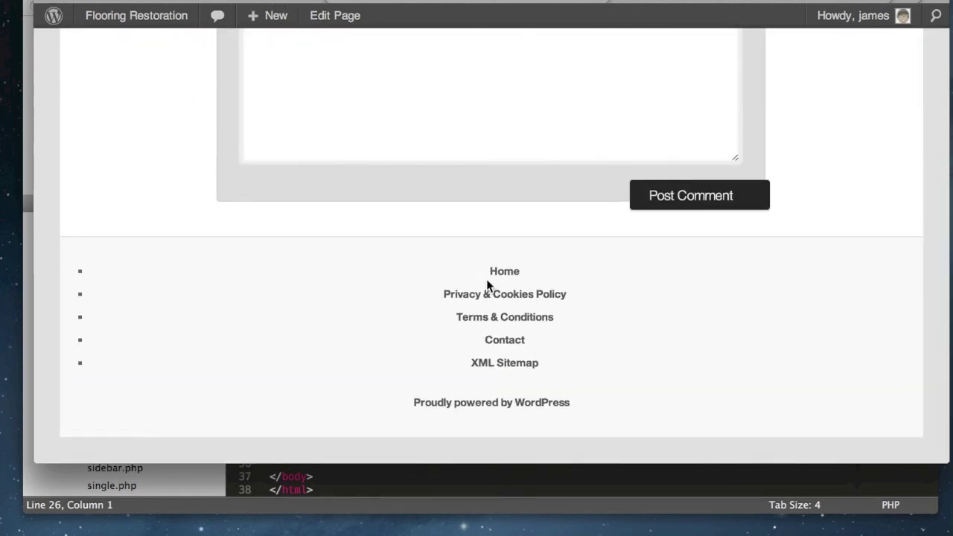
pyautogui.scroll(15, 494, 272)
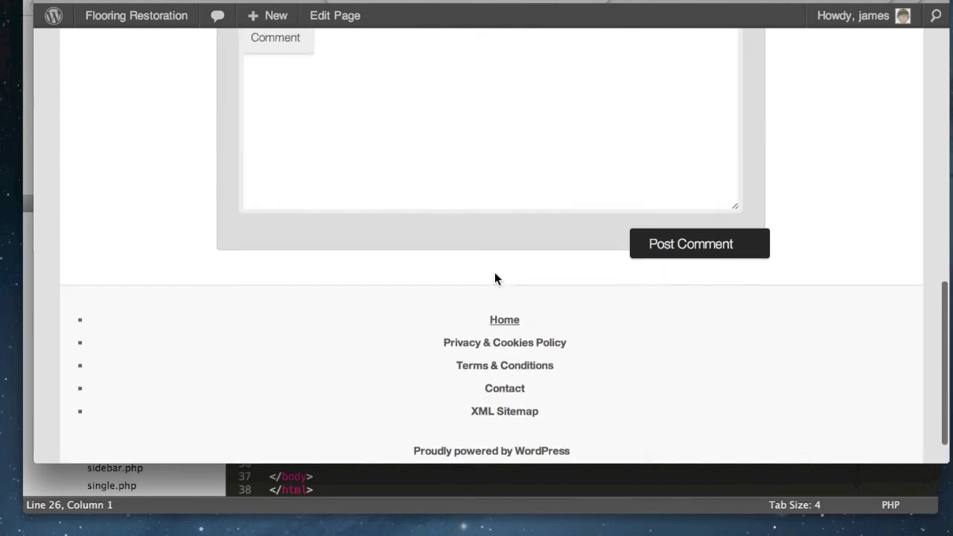
pyautogui.scroll(-15, 436, 289)
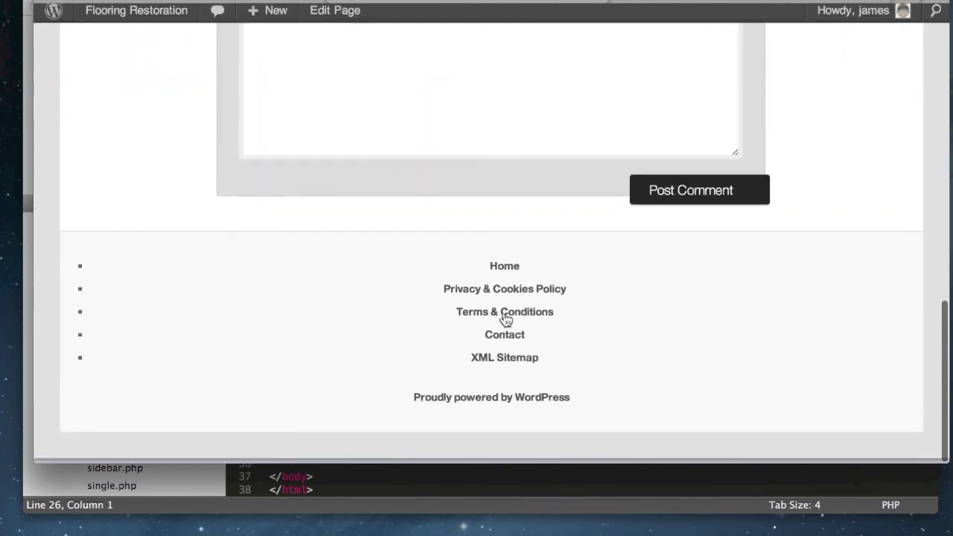